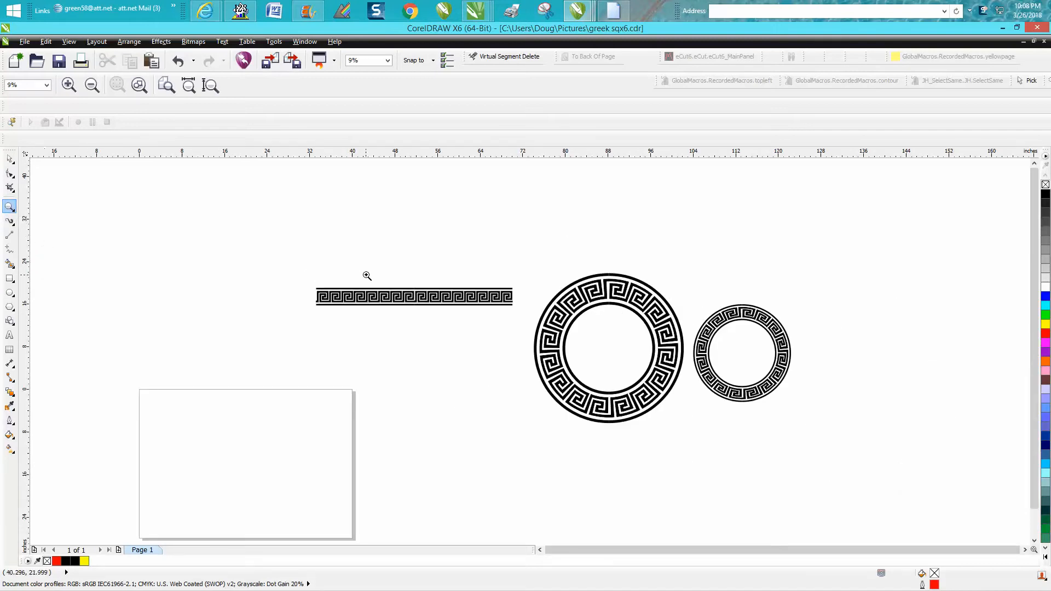
# Step: Examine both ends of the straight Greek key strip, checking the right end against a temporary vertical guideline
pyautogui.moveTo(310, 278); pyautogui.dragTo(545, 322)
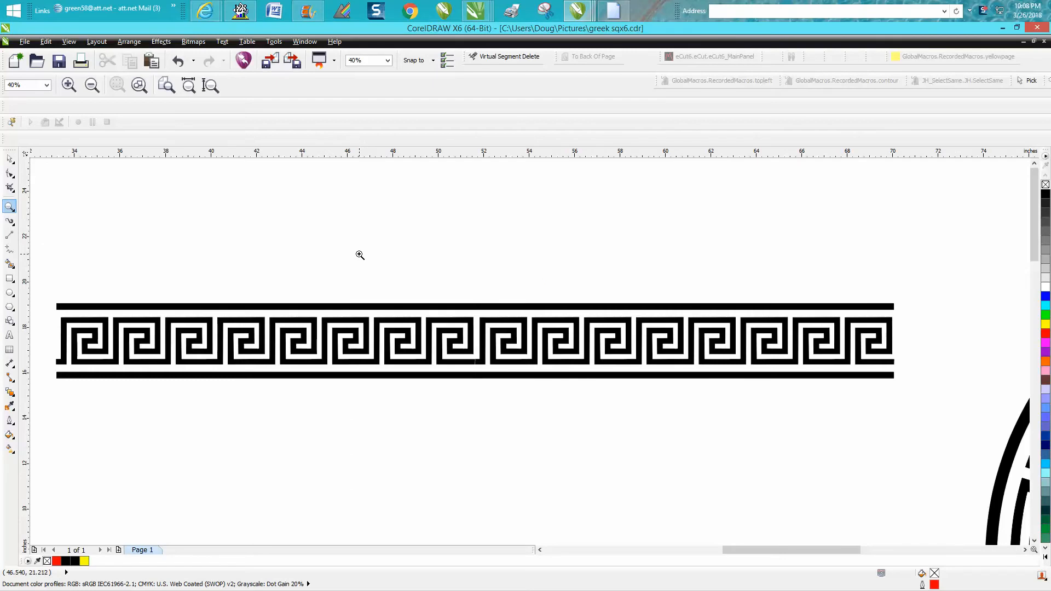
pyautogui.scroll(-2, 377, 332)
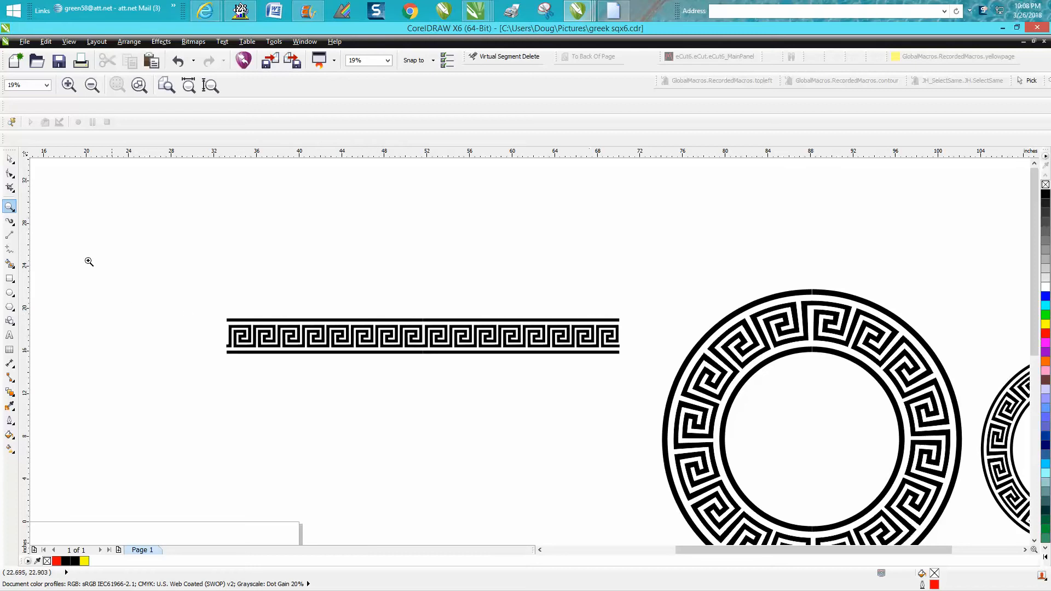
pyautogui.moveTo(591, 305); pyautogui.dragTo(670, 391)
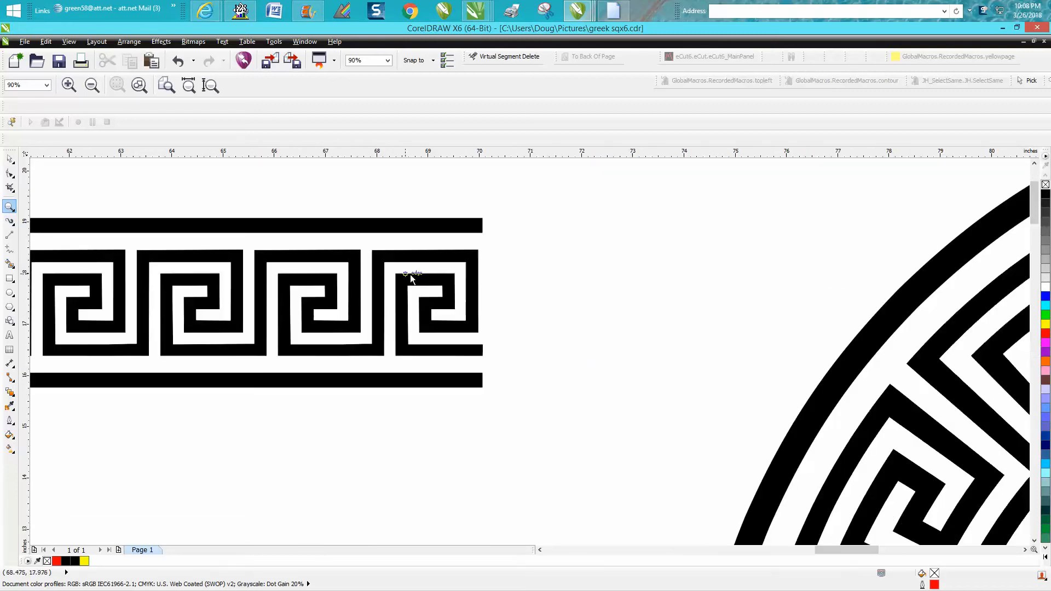
pyautogui.moveTo(484, 283); pyautogui.dragTo(483, 284)
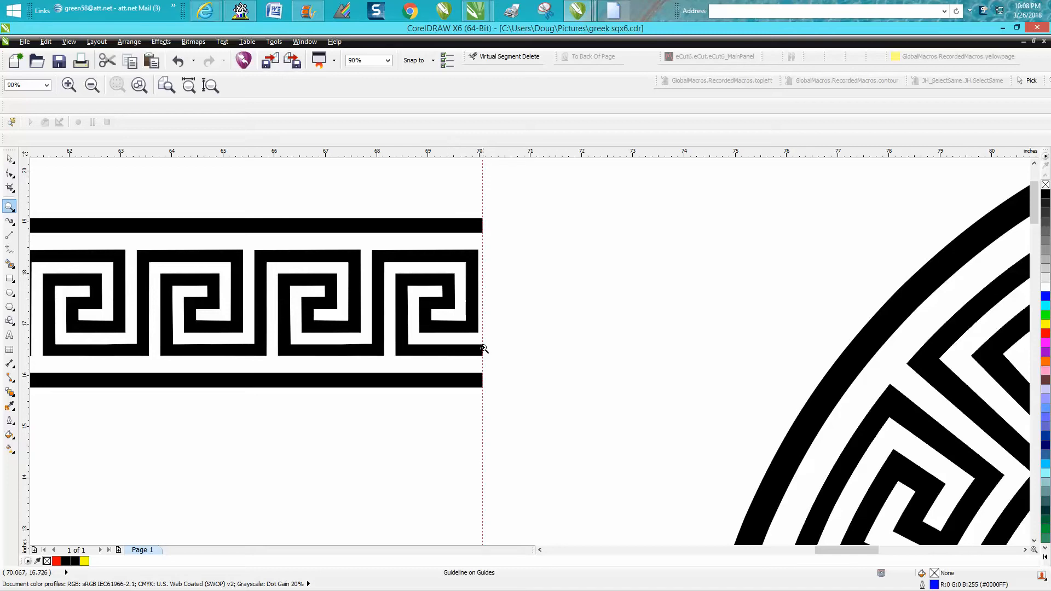
pyautogui.click(10, 159)
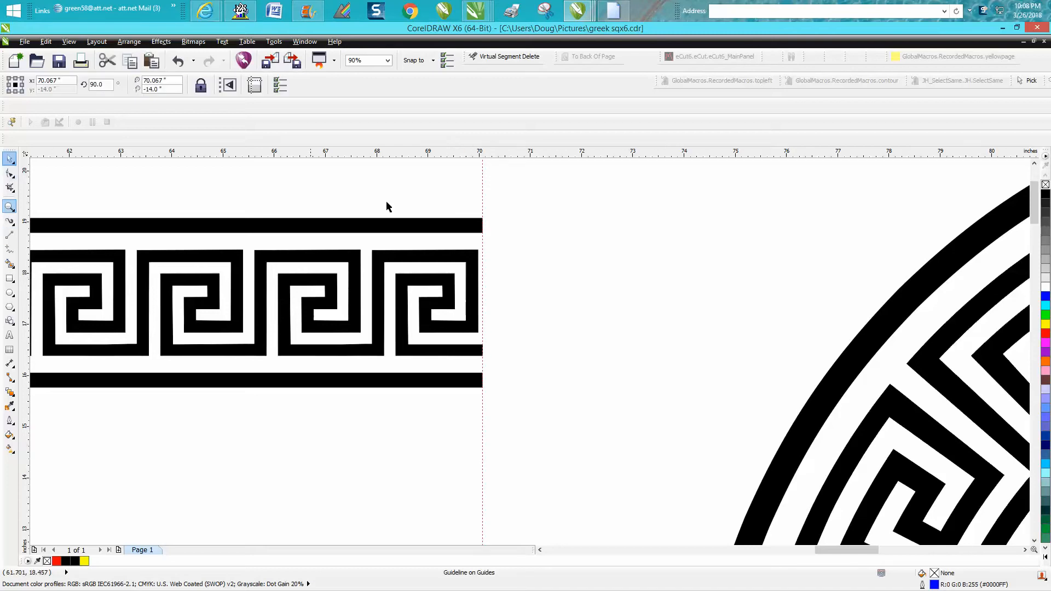
pyautogui.press('Delete')
pyautogui.scroll(-2, 518, 216)
pyautogui.scroll(-5, 512, 295)
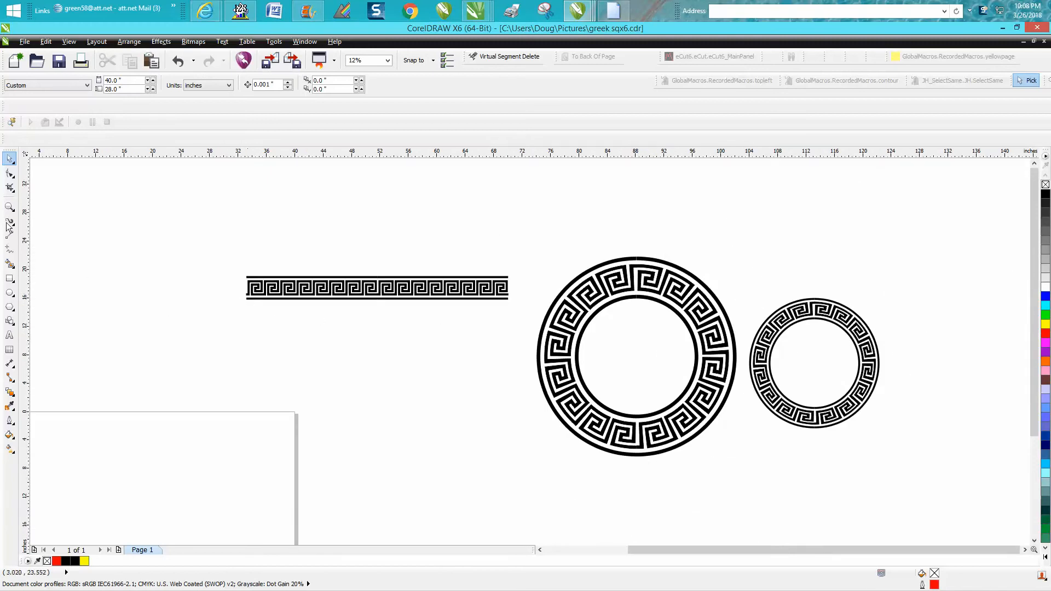
pyautogui.click(9, 206)
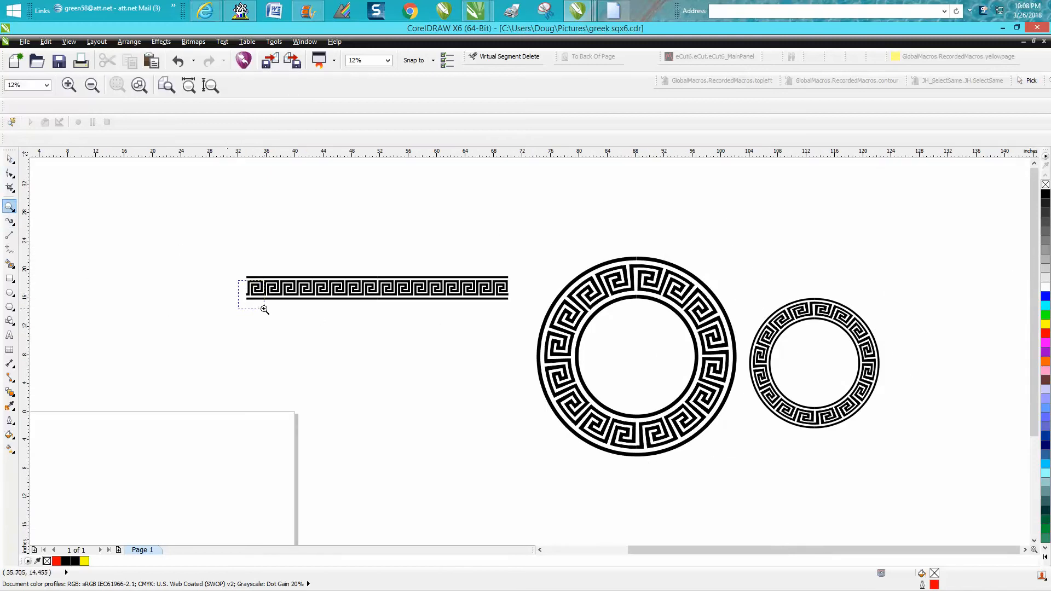
pyautogui.moveTo(265, 309); pyautogui.dragTo(265, 308)
pyautogui.scroll(-4, 242, 302)
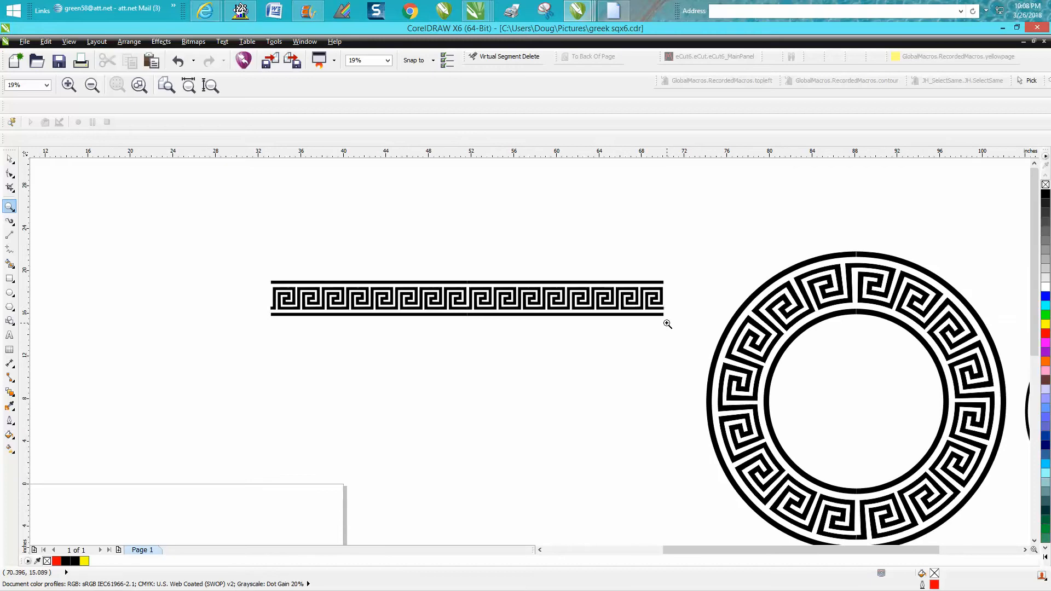
pyautogui.scroll(-2, 553, 328)
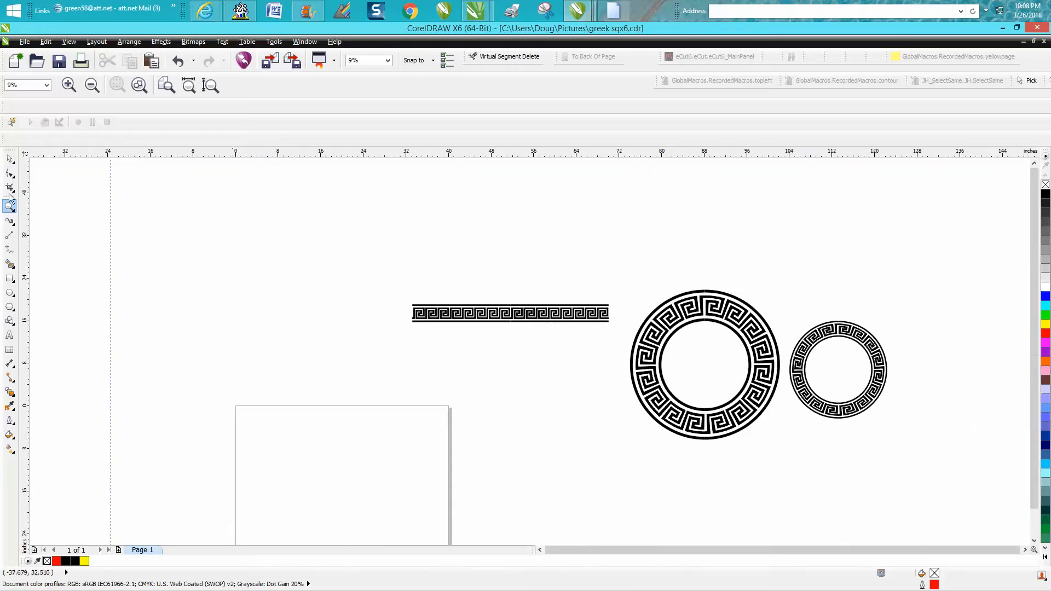
# Step: Draw a circle about 26.3 inches in diameter below the Greek key strip
pyautogui.click(10, 293)
pyautogui.moveTo(568, 356); pyautogui.dragTo(429, 489)
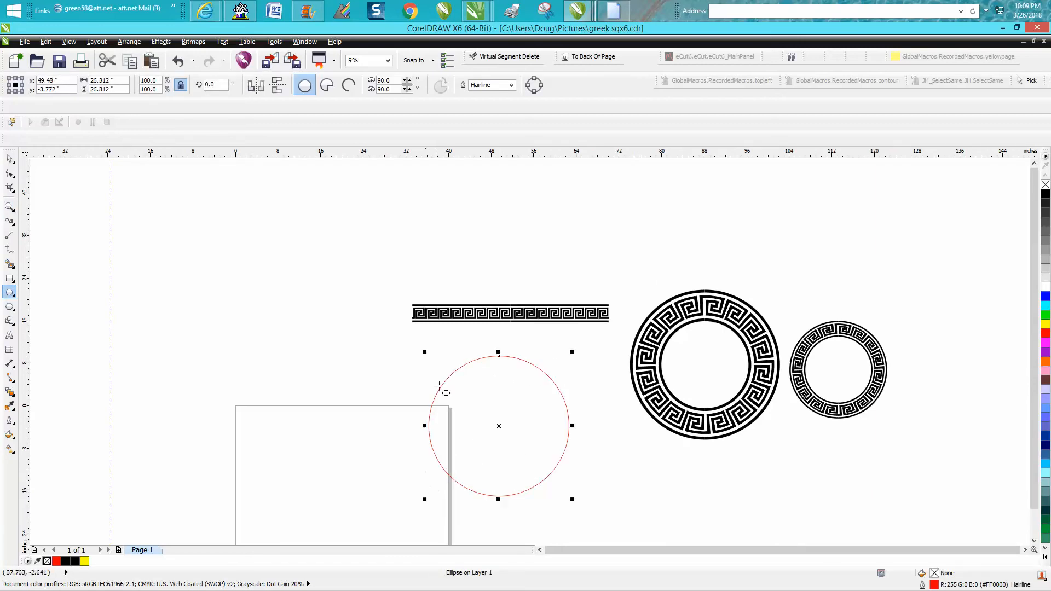
pyautogui.click(8, 160)
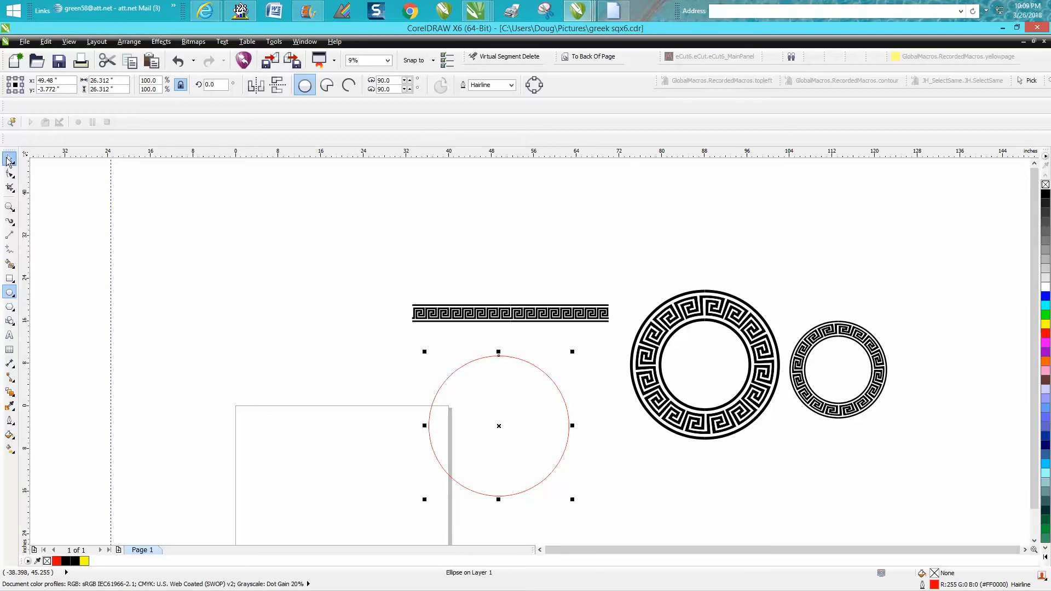
# Step: Save the Greek key strip as a custom artistic media brush named greek4, replacing the existing file
pyautogui.click(424, 308)
pyautogui.moveTo(392, 291); pyautogui.dragTo(616, 345)
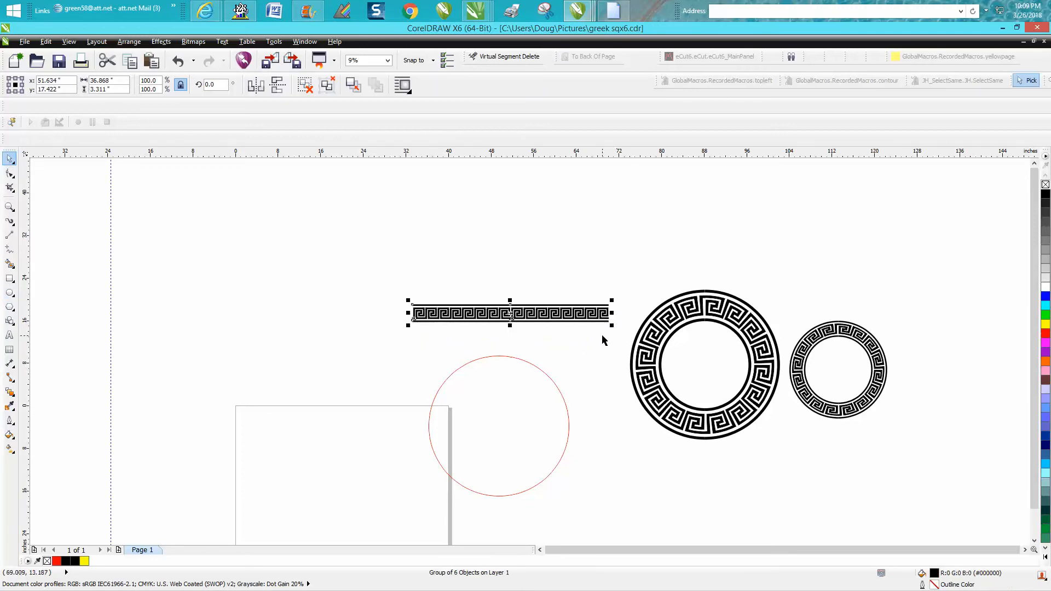
pyautogui.click(14, 226)
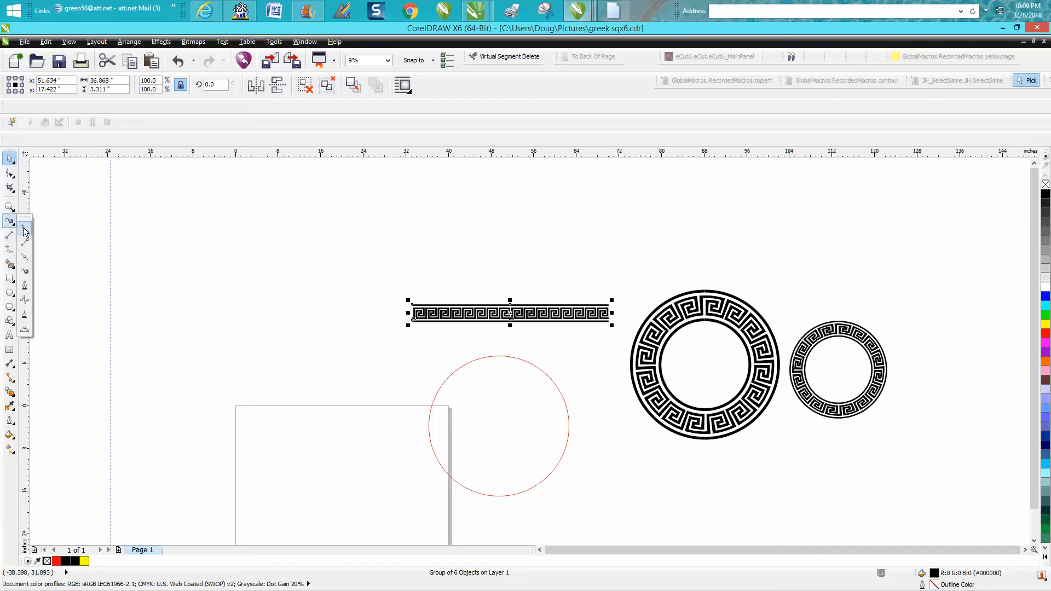
pyautogui.click(27, 272)
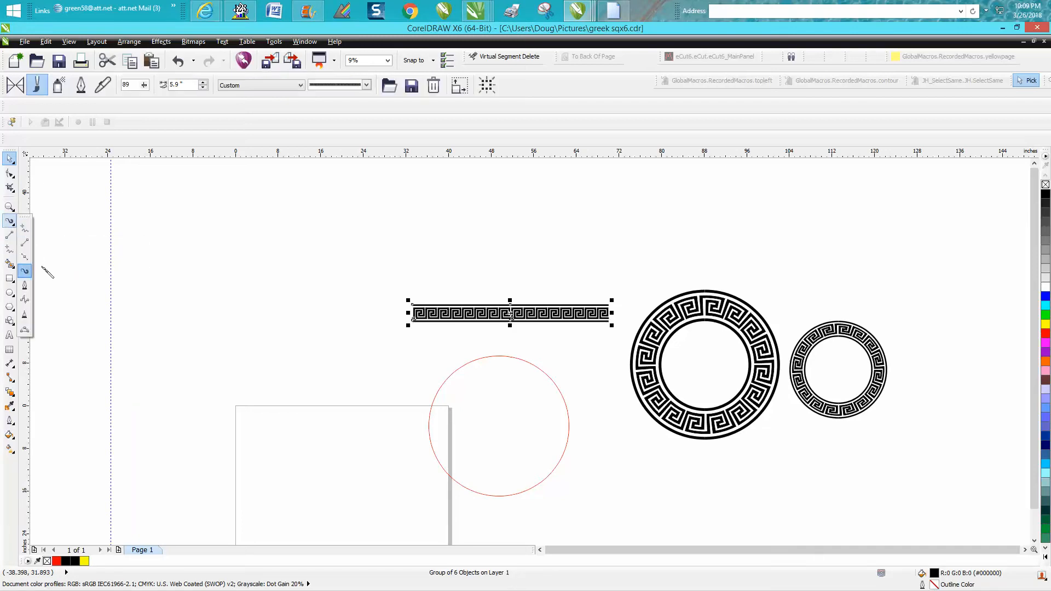
pyautogui.click(415, 87)
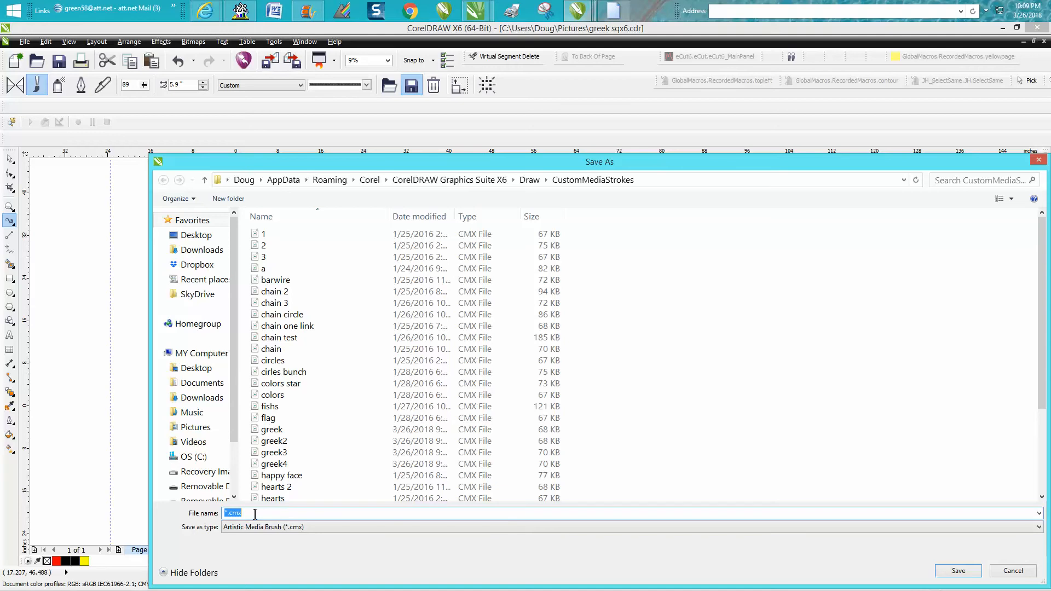
pyautogui.press('BackSpace')
pyautogui.write('greek')
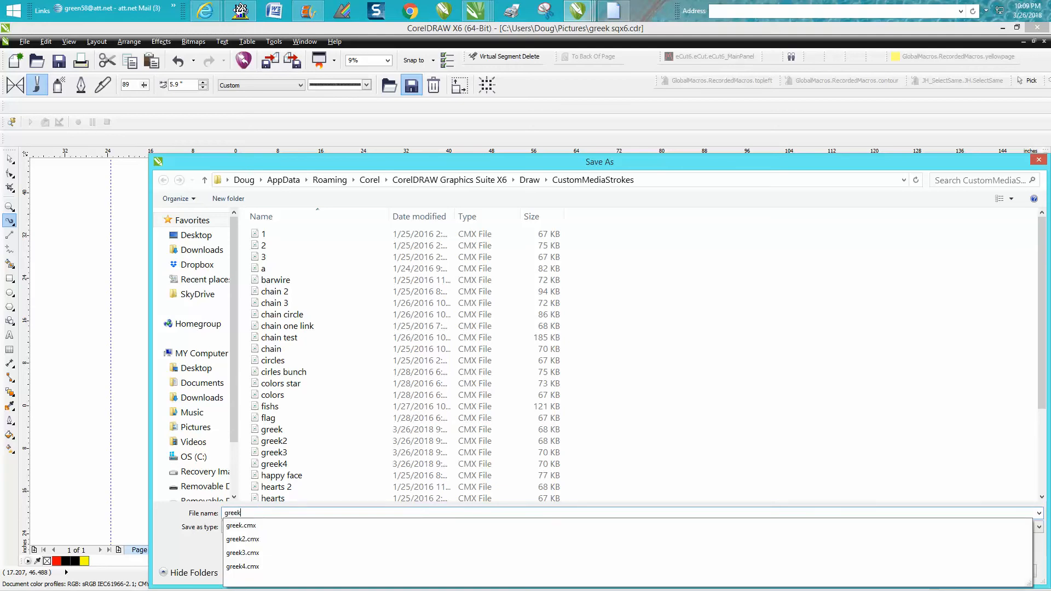
pyautogui.write('4')
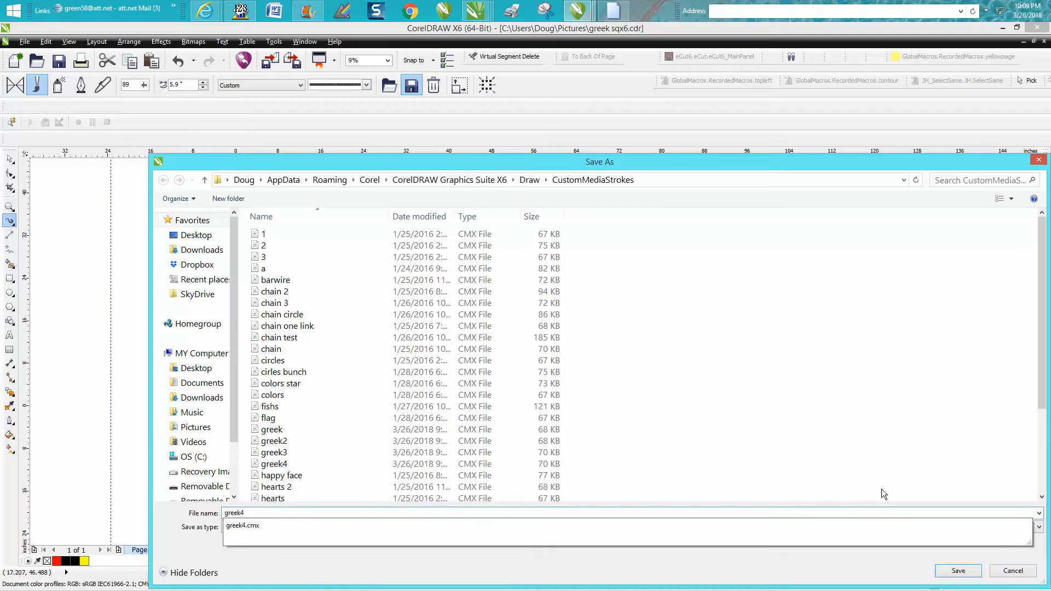
pyautogui.click(959, 570)
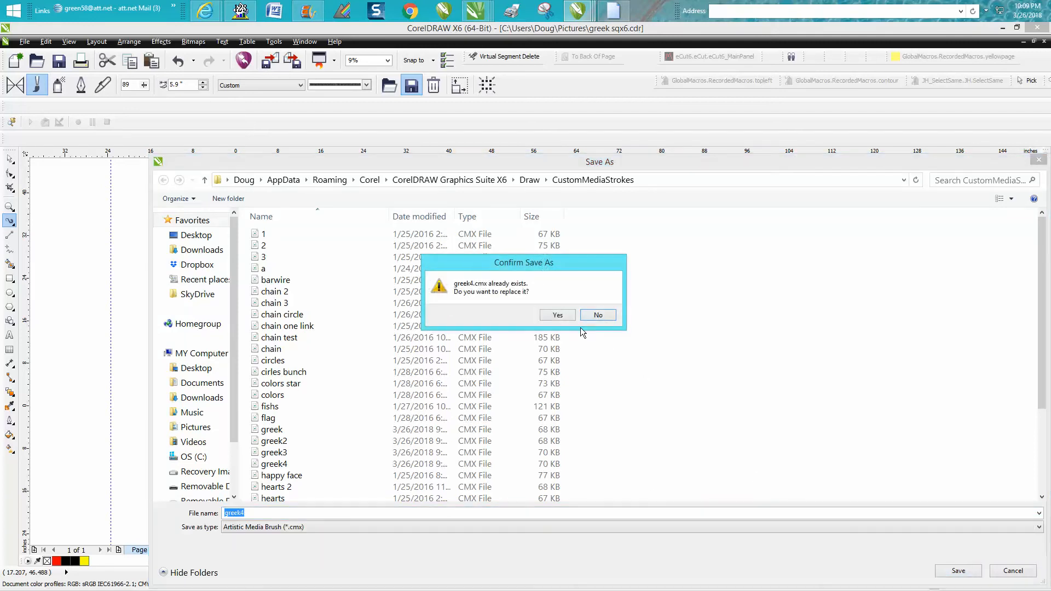
pyautogui.click(564, 316)
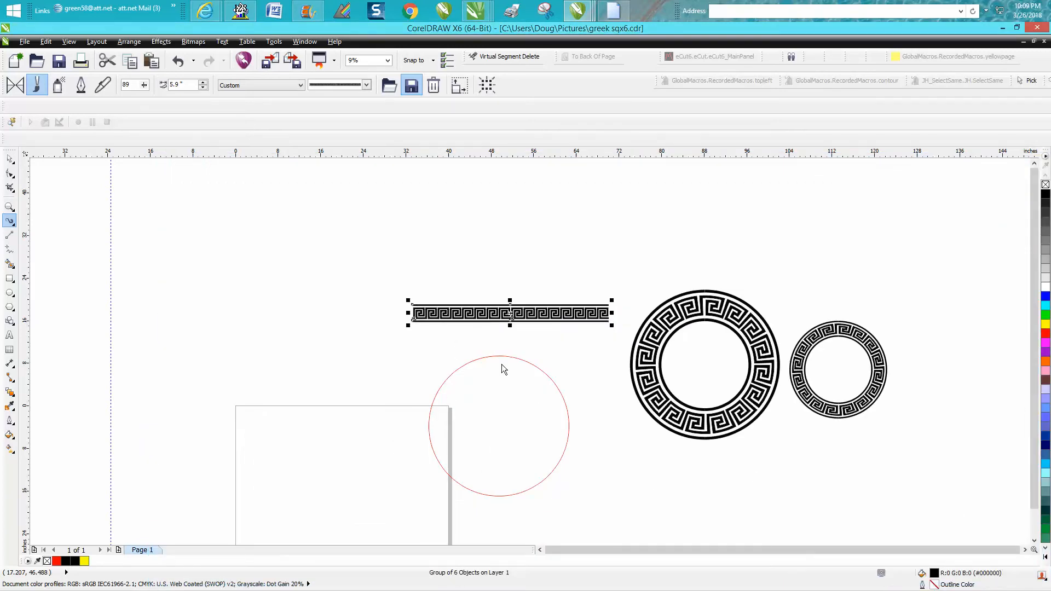
# Step: Apply the greek4 brush stroke from the Custom artistic media category to the red circle
pyautogui.click(506, 357)
pyautogui.click(10, 159)
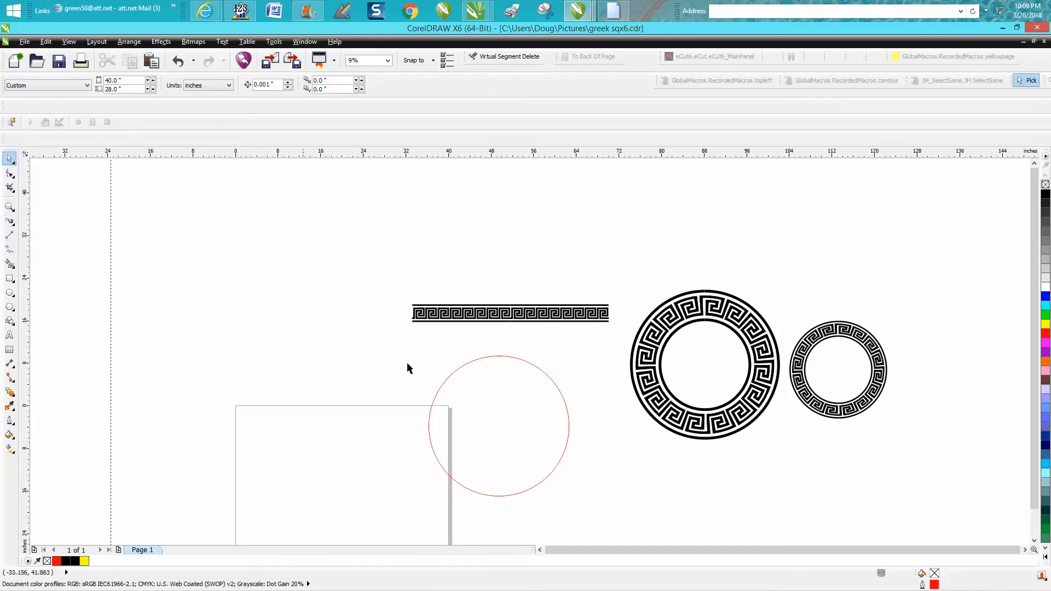
pyautogui.click(484, 357)
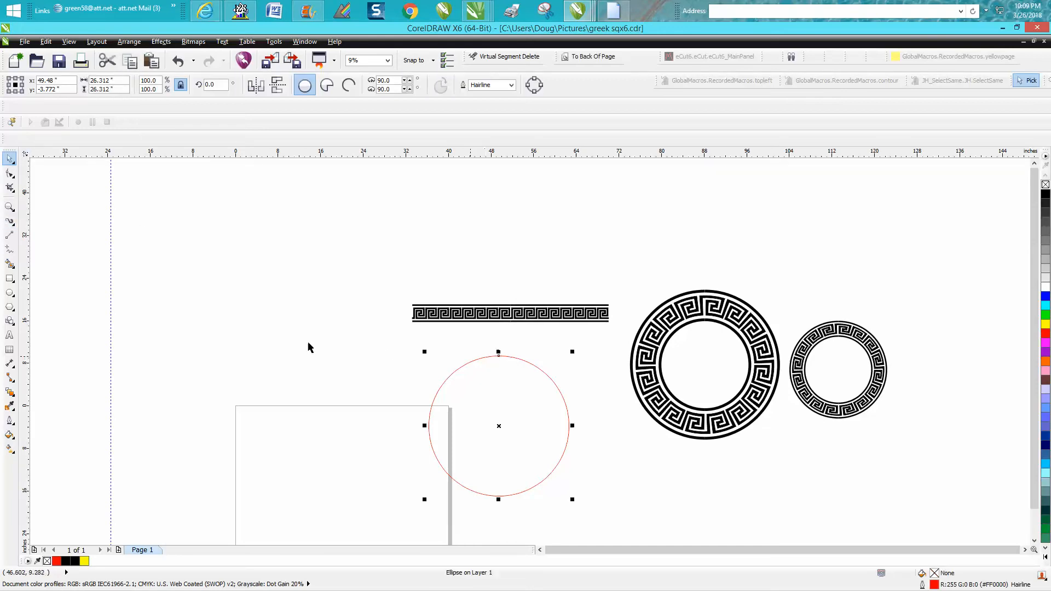
pyautogui.click(10, 221)
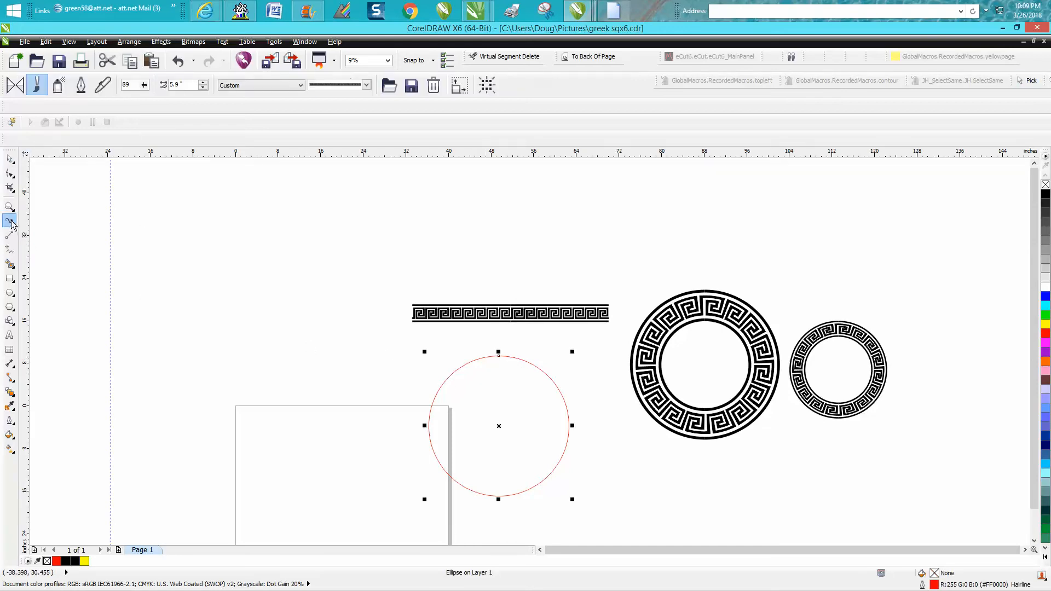
pyautogui.click(301, 89)
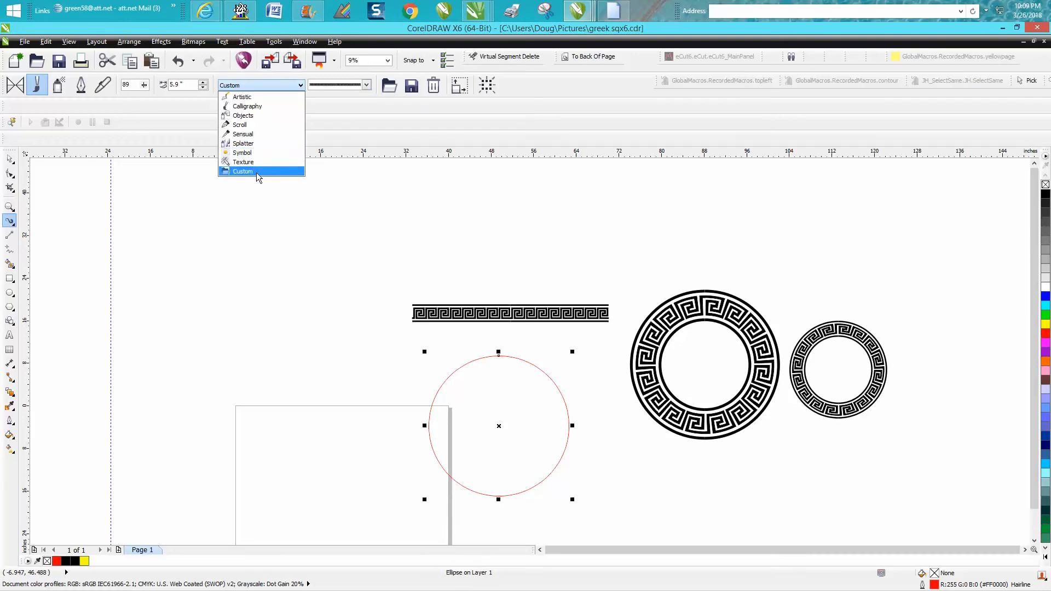
pyautogui.click(256, 172)
pyautogui.click(366, 84)
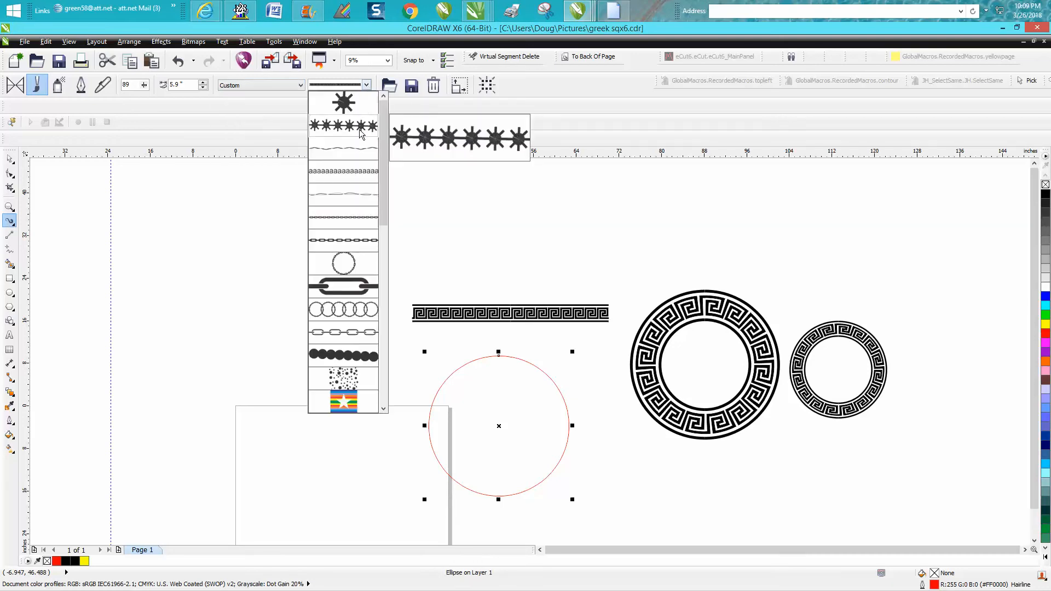
pyautogui.scroll(-5, 384, 253)
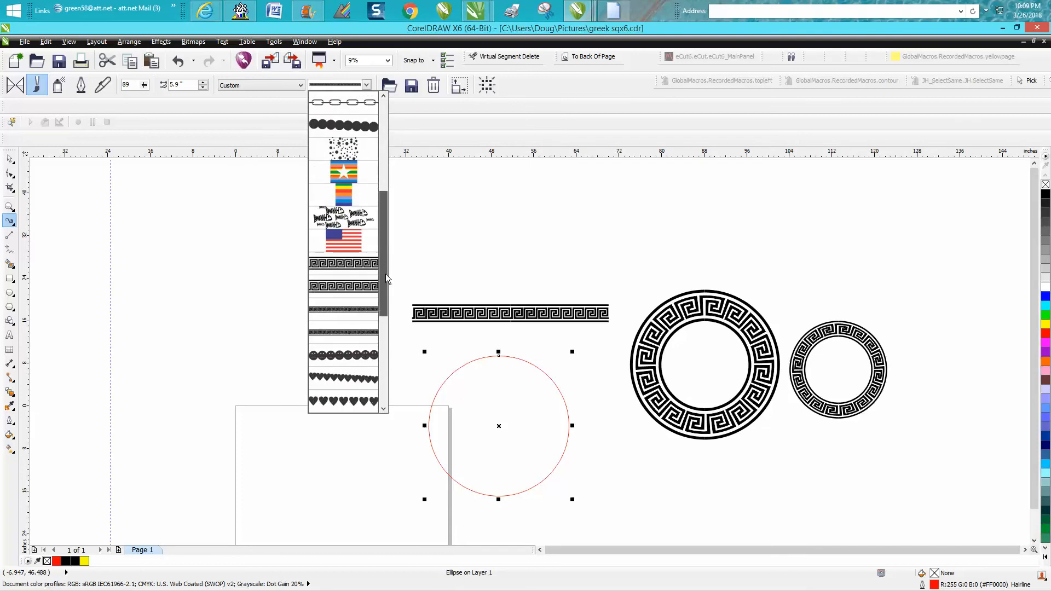
pyautogui.click(353, 327)
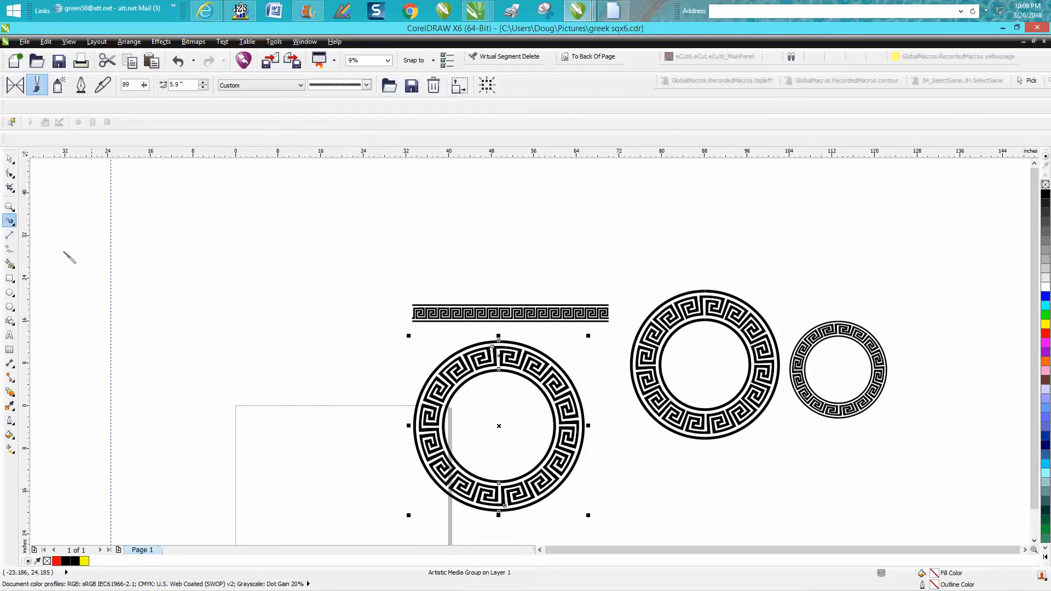
# Step: Examine the new Greek key ring up close, especially the seam at its top where the stroke's ends meet
pyautogui.click(9, 207)
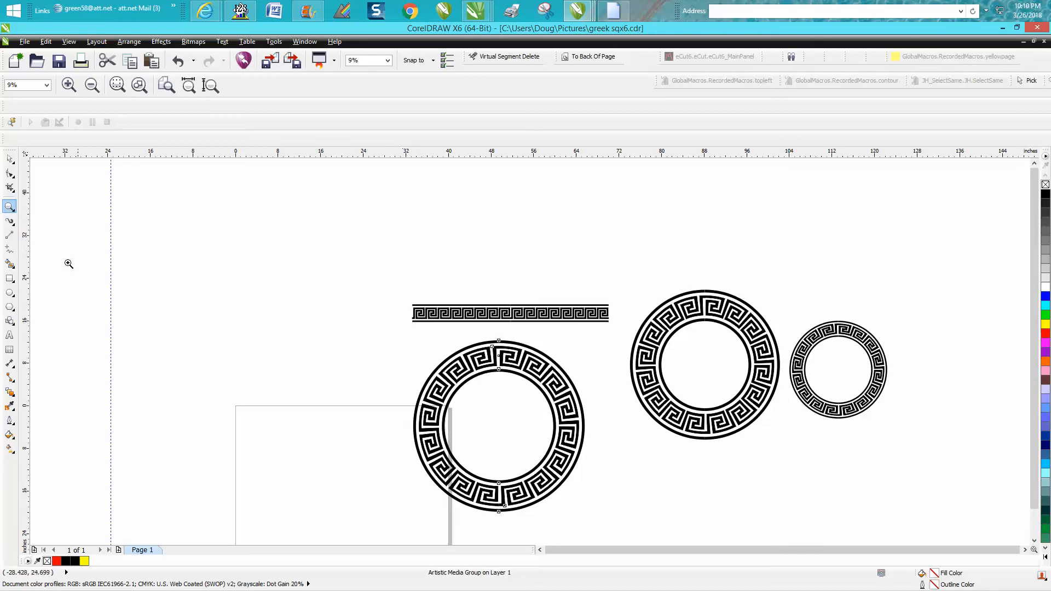
pyautogui.moveTo(411, 286); pyautogui.dragTo(613, 432)
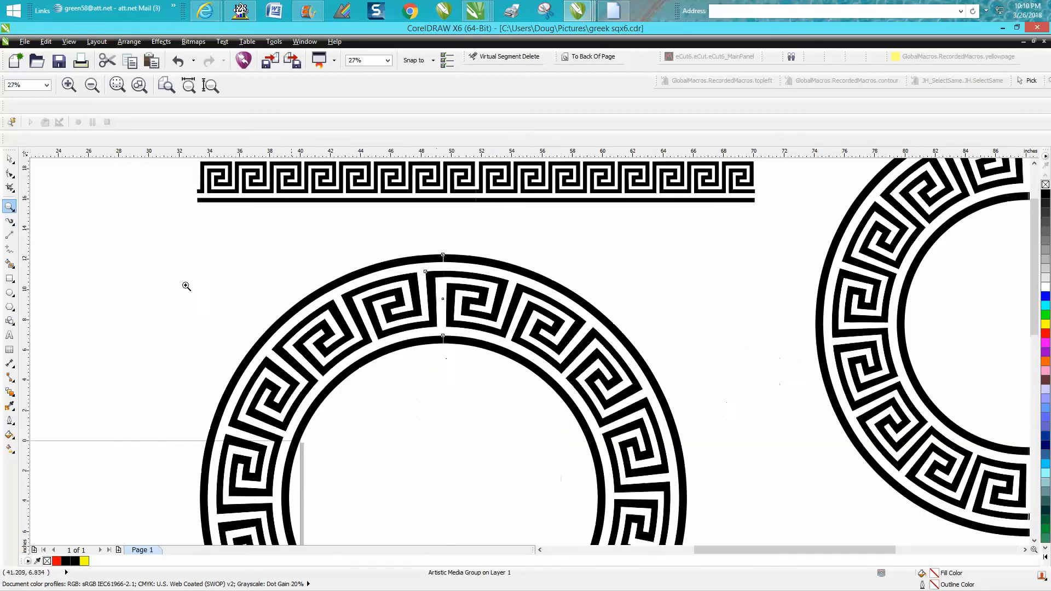
pyautogui.click(10, 221)
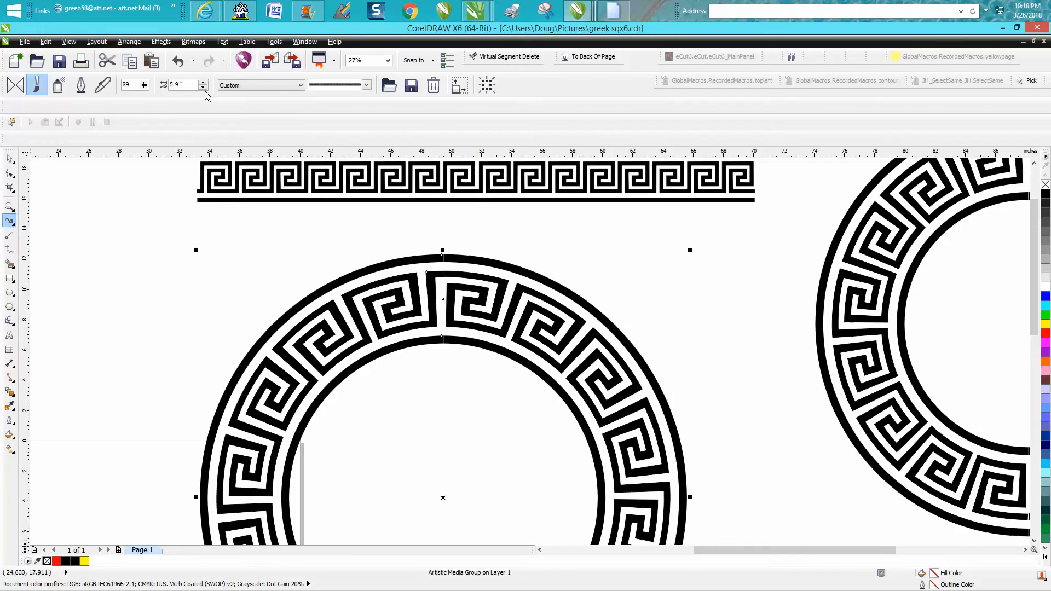
pyautogui.press('F3')
pyautogui.press('z')
pyautogui.moveTo(397, 325); pyautogui.dragTo(627, 525)
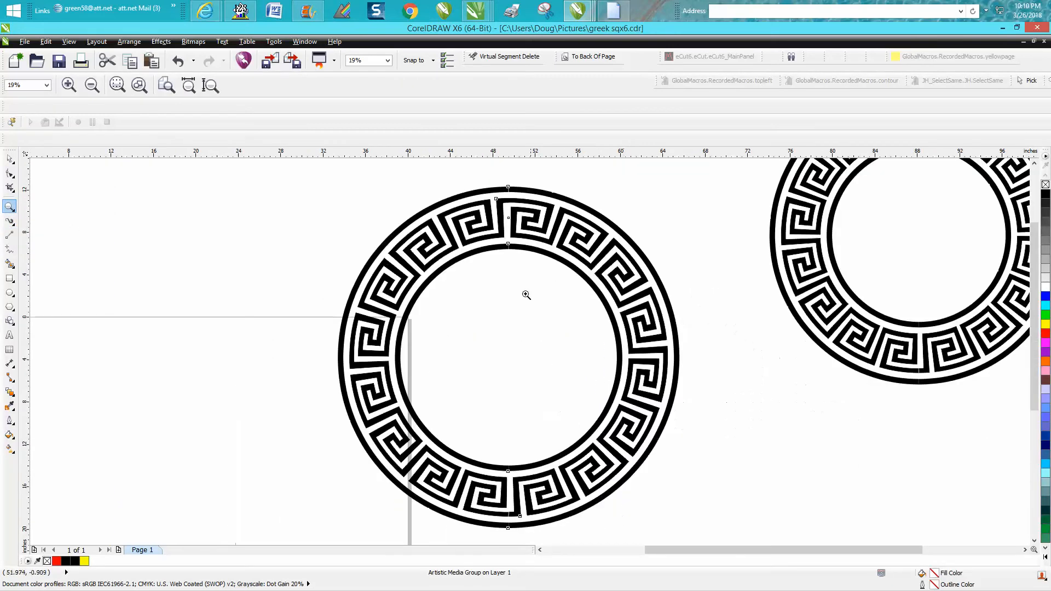
pyautogui.moveTo(492, 185); pyautogui.dragTo(558, 263)
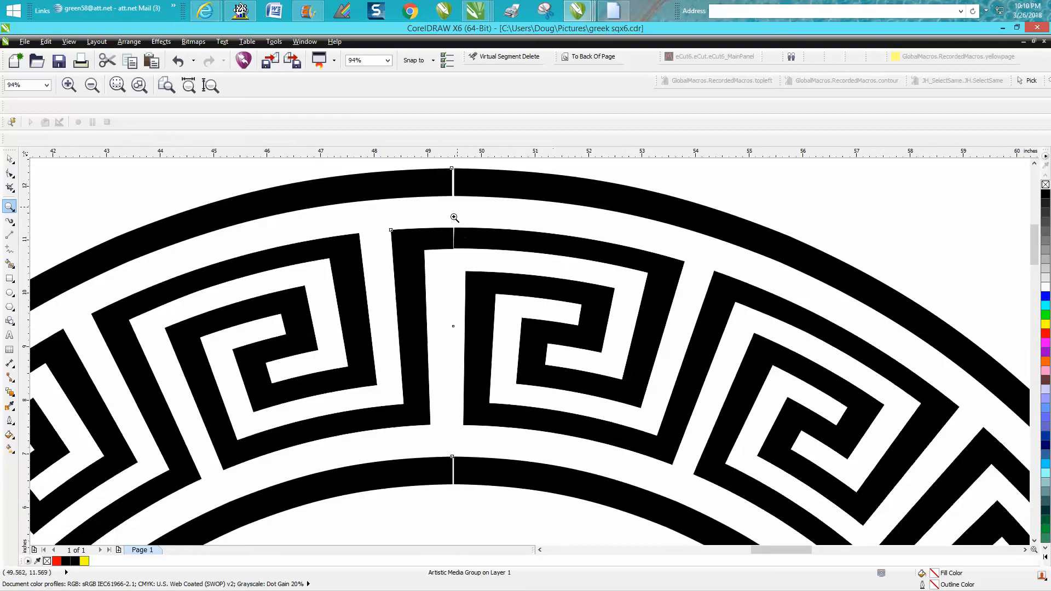
pyautogui.rightClick(448, 185)
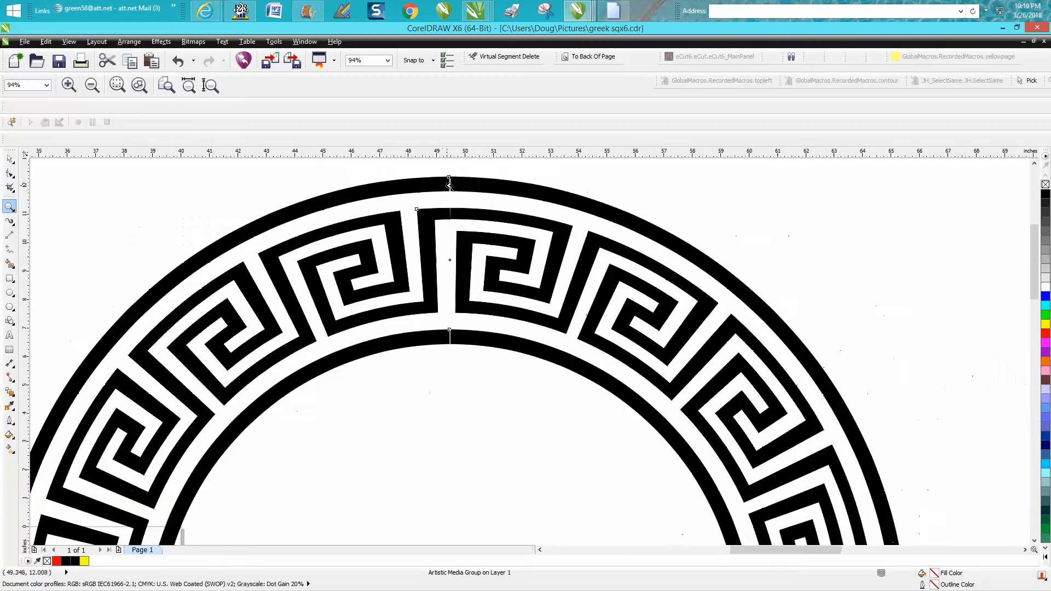
pyautogui.rightClick(449, 180)
pyautogui.rightClick(448, 181)
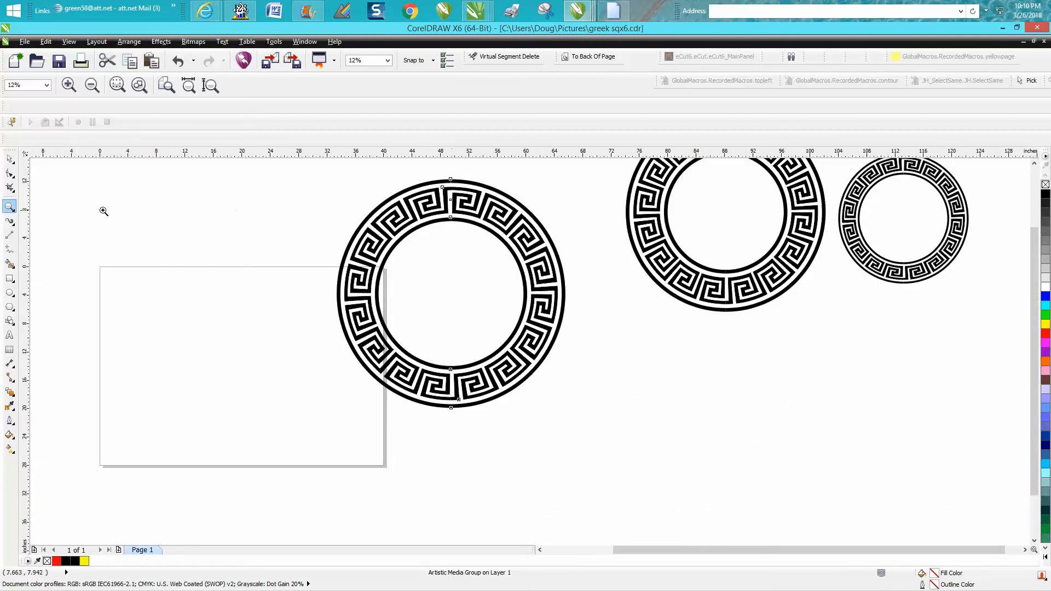
pyautogui.moveTo(322, 168); pyautogui.dragTo(624, 421)
# Step: Try artistic media stroke widths of 10 and 3 inches on the new Greek key ring
pyautogui.click(10, 221)
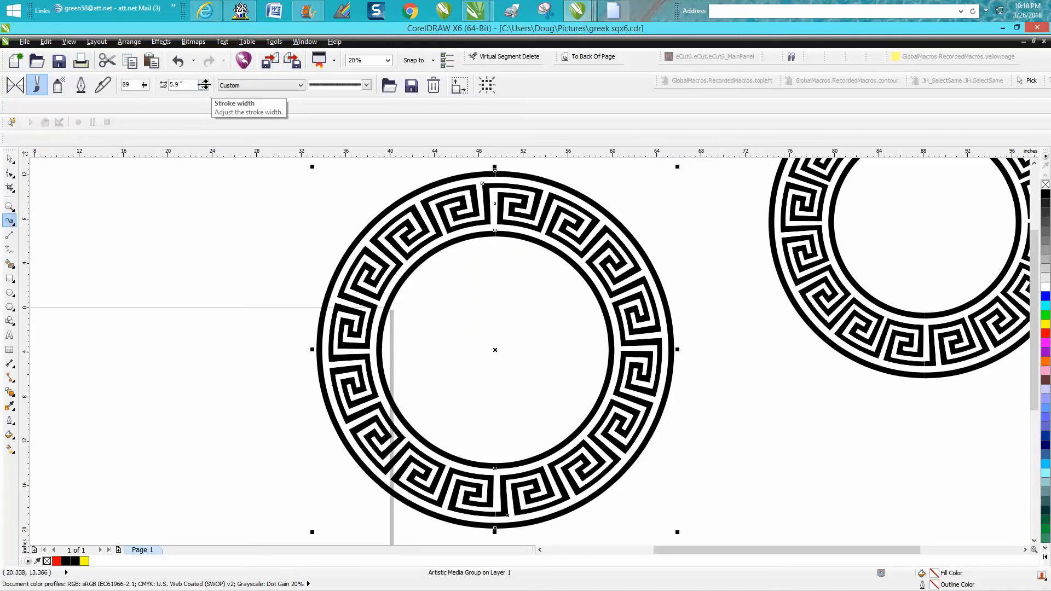
pyautogui.click(184, 84)
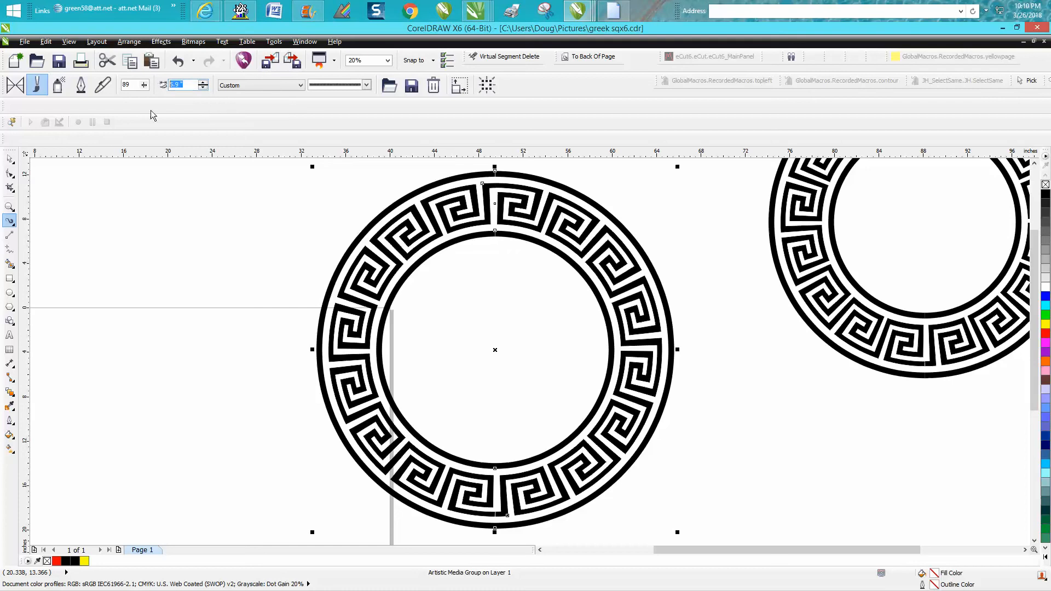
pyautogui.press('Return')
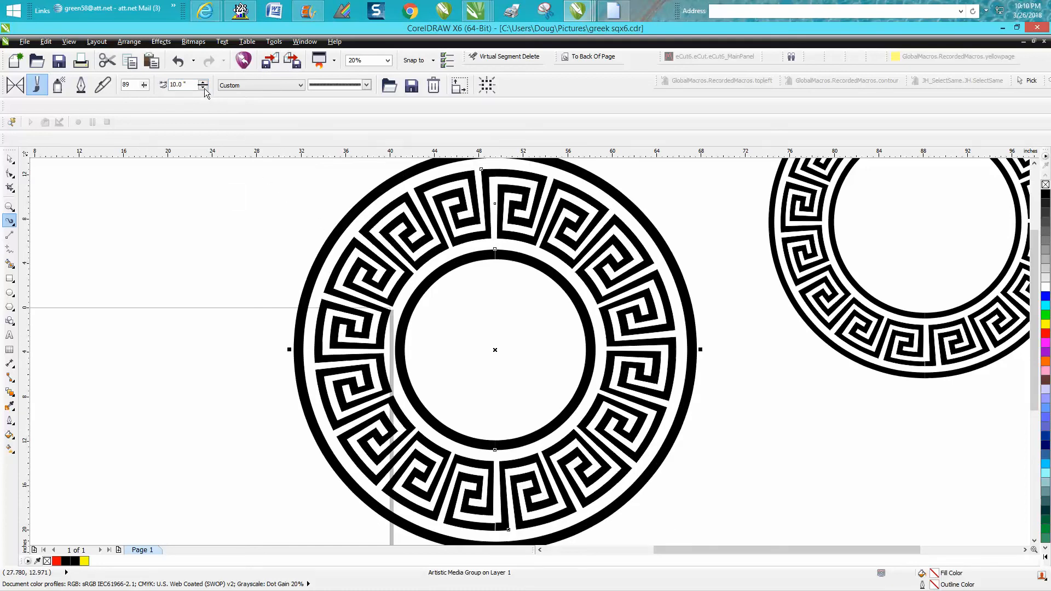
pyautogui.click(178, 85)
pyautogui.press('Return')
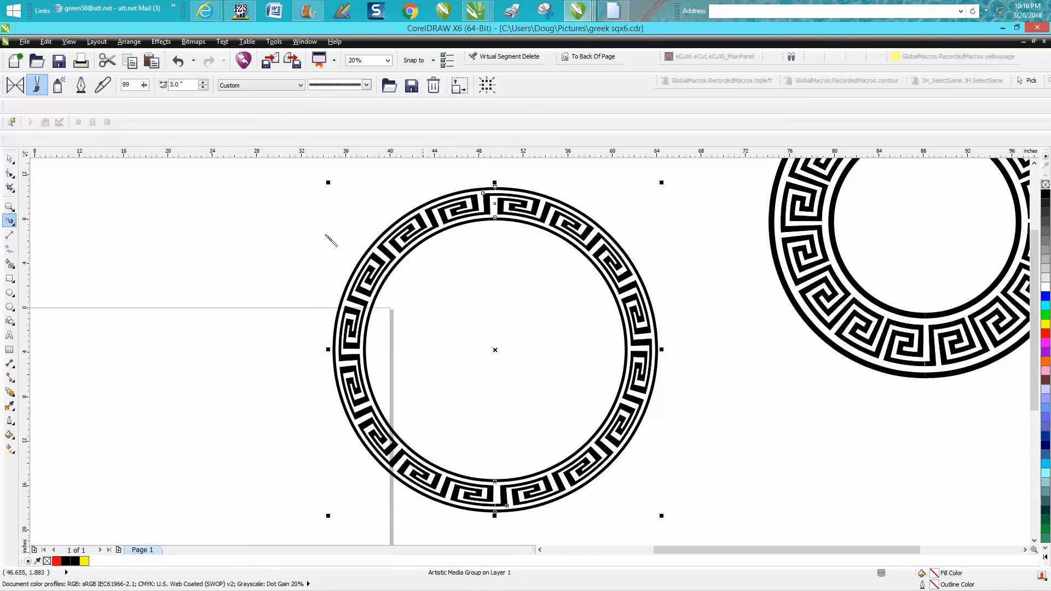
# Step: Set the new ring's artistic media stroke width to 4.15 inches
pyautogui.click(202, 81)
pyautogui.click(203, 82)
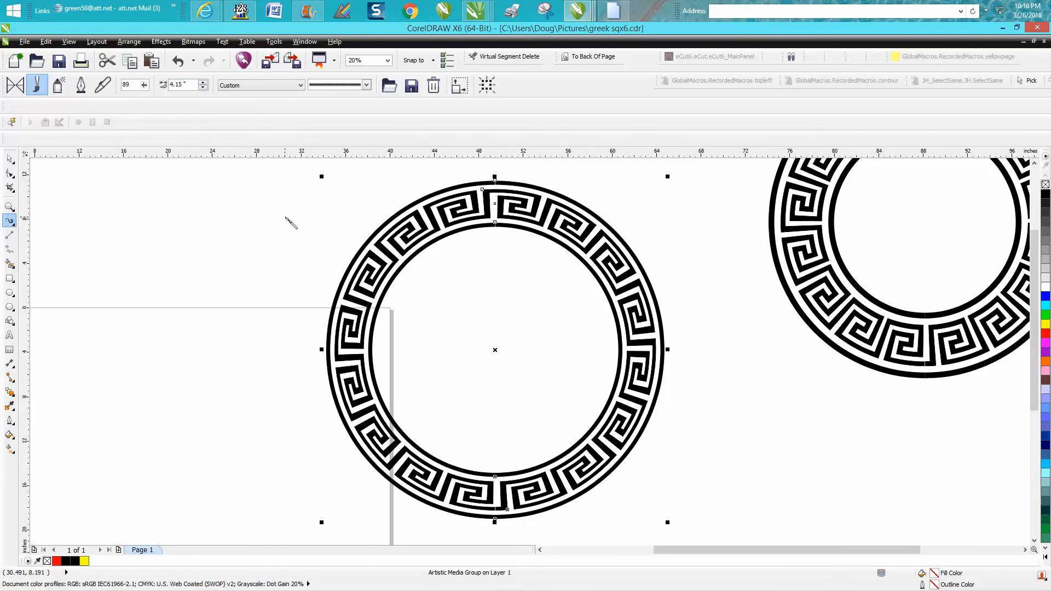
pyautogui.scroll(-2, 290, 223)
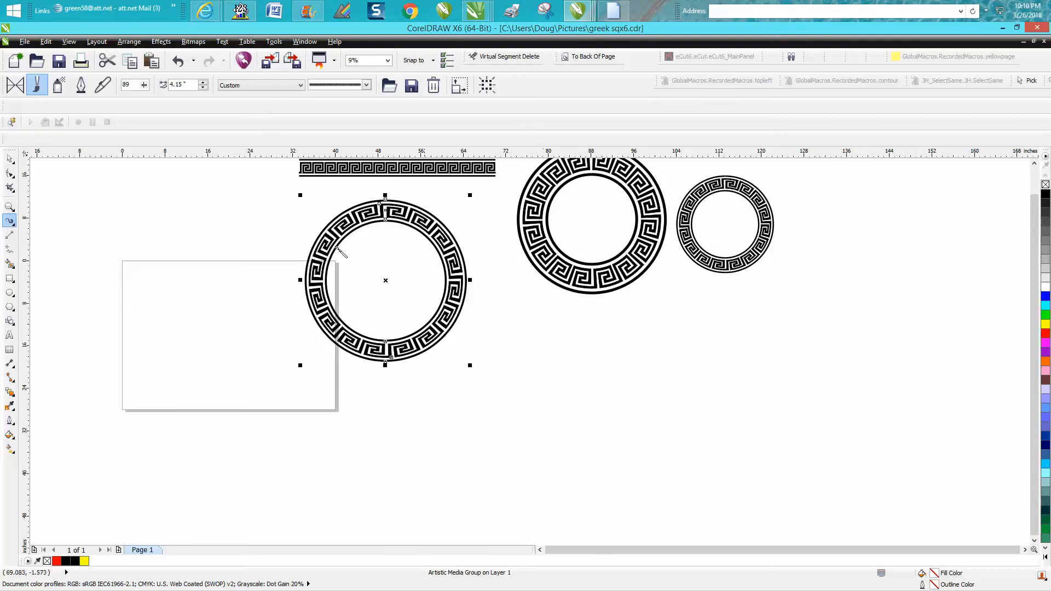
# Step: Break the new ring's artistic media group apart and delete the separated control path
pyautogui.click(9, 158)
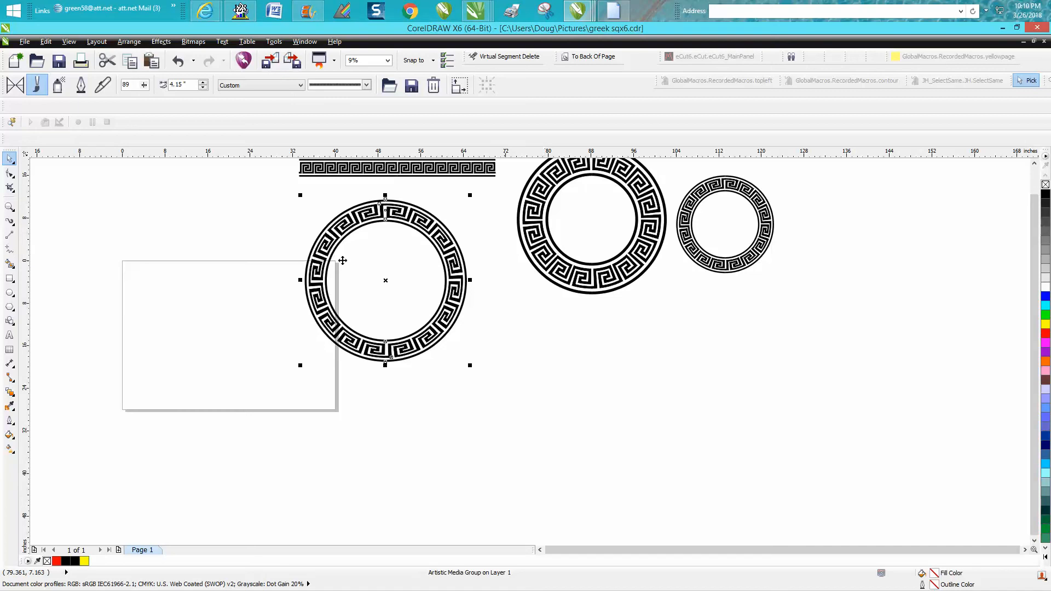
pyautogui.click(10, 206)
pyautogui.moveTo(352, 190); pyautogui.dragTo(608, 405)
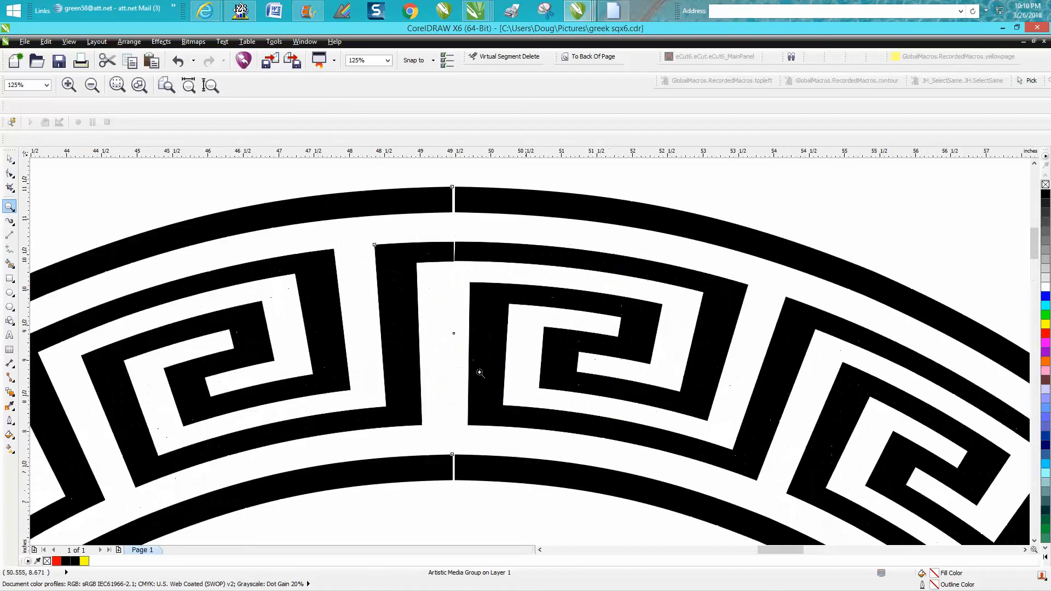
pyautogui.click(11, 160)
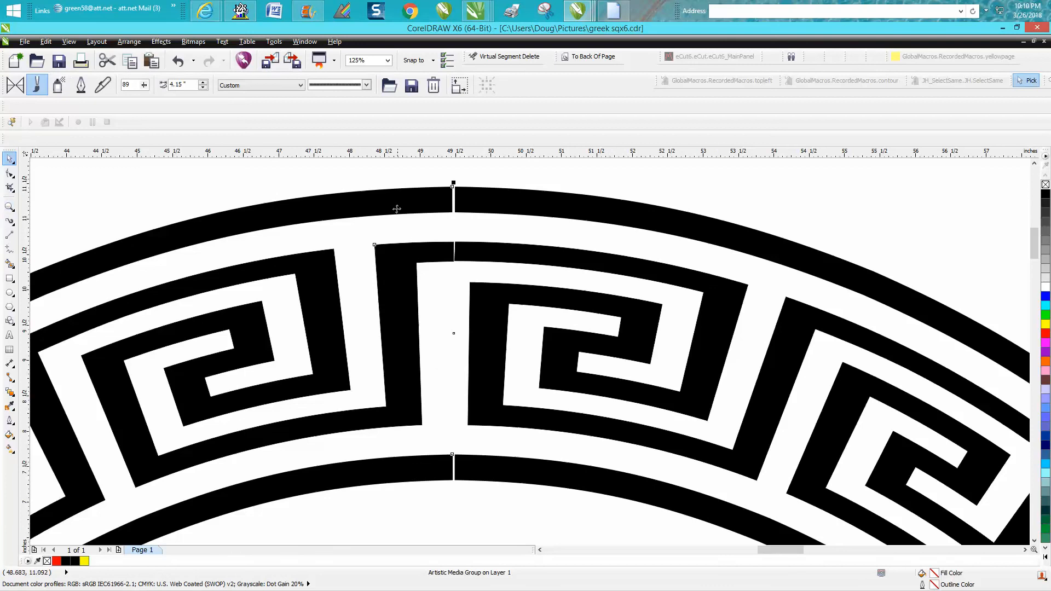
pyautogui.click(129, 42)
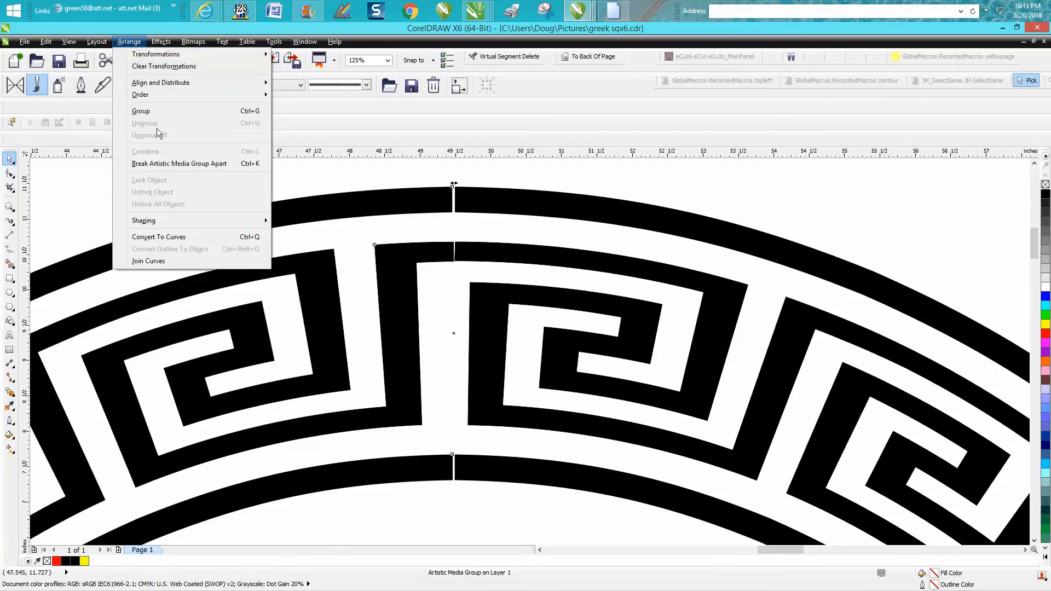
pyautogui.click(175, 163)
pyautogui.click(453, 332)
pyautogui.press('Delete')
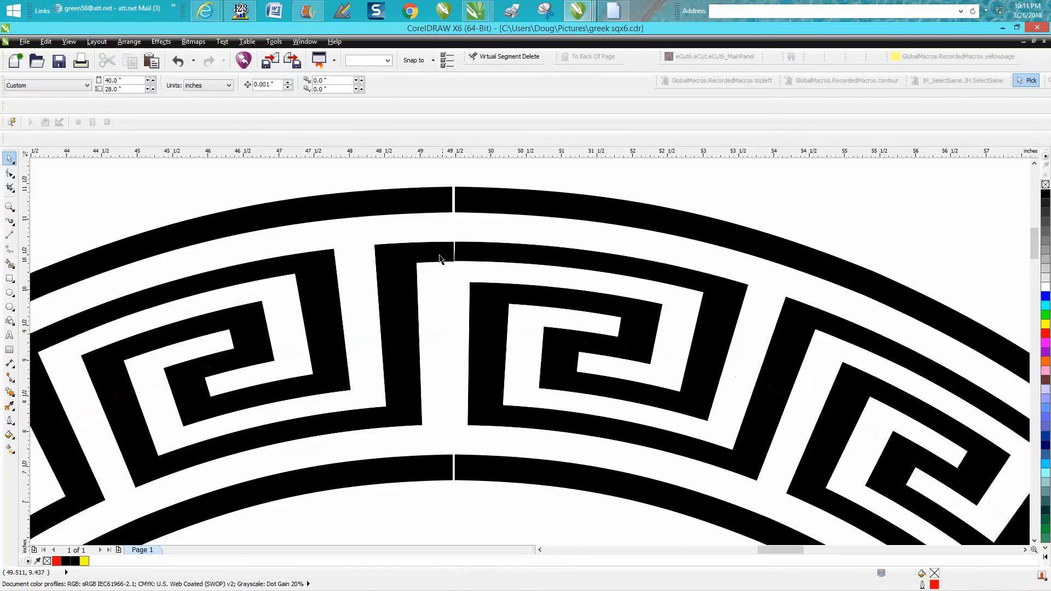
# Step: Ungroup all objects in the new Greek key ring
pyautogui.click(433, 206)
pyautogui.click(137, 44)
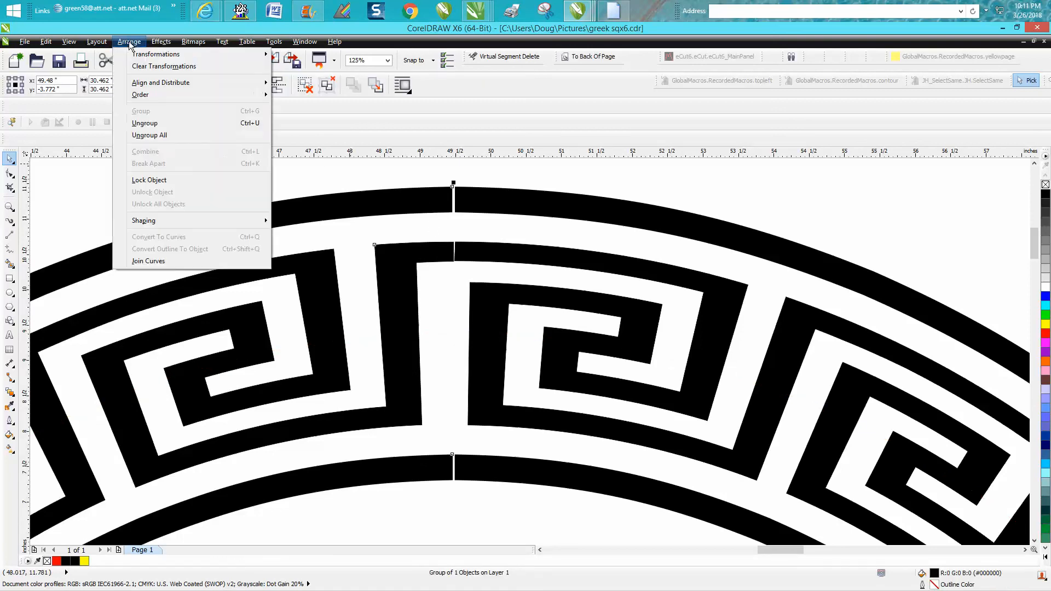
pyautogui.click(162, 133)
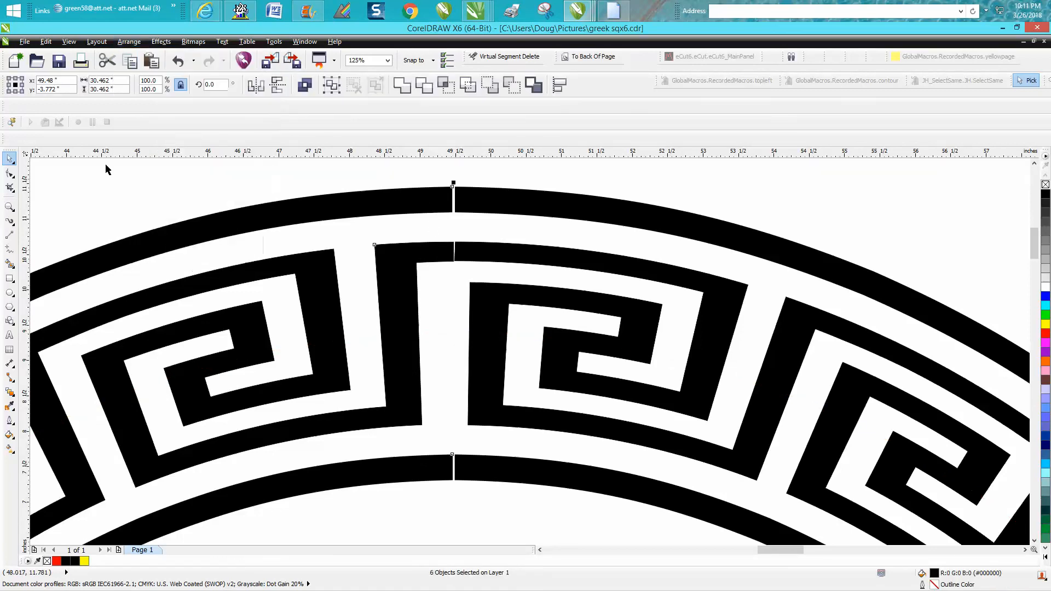
# Step: Close the outer band's gap at the ring's top seam by nudging the left piece's end nodes right in 0.001-inch increments
pyautogui.click(10, 174)
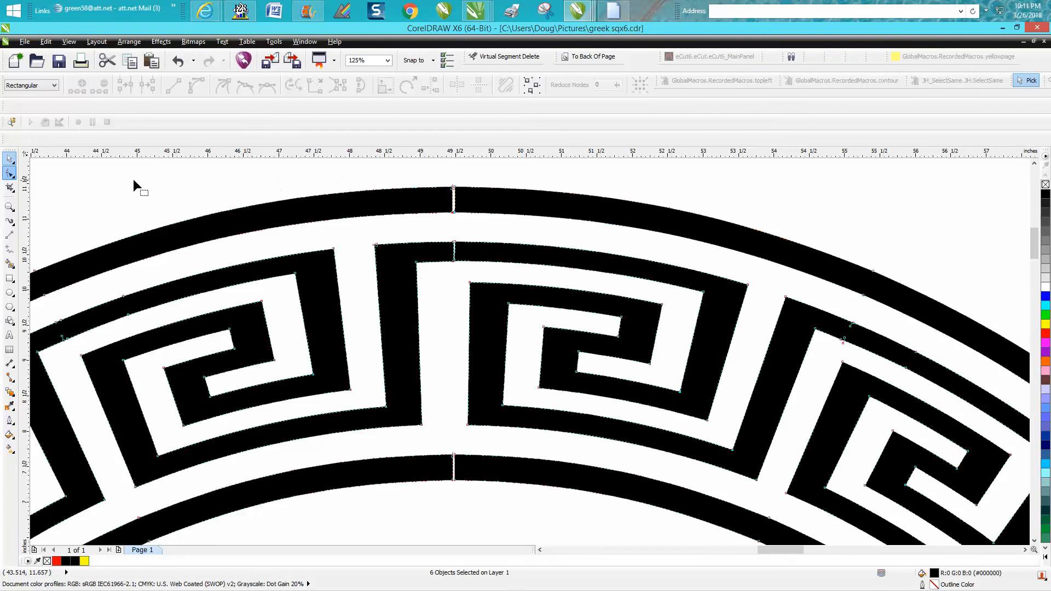
pyautogui.click(10, 208)
pyautogui.moveTo(410, 178); pyautogui.dragTo(547, 277)
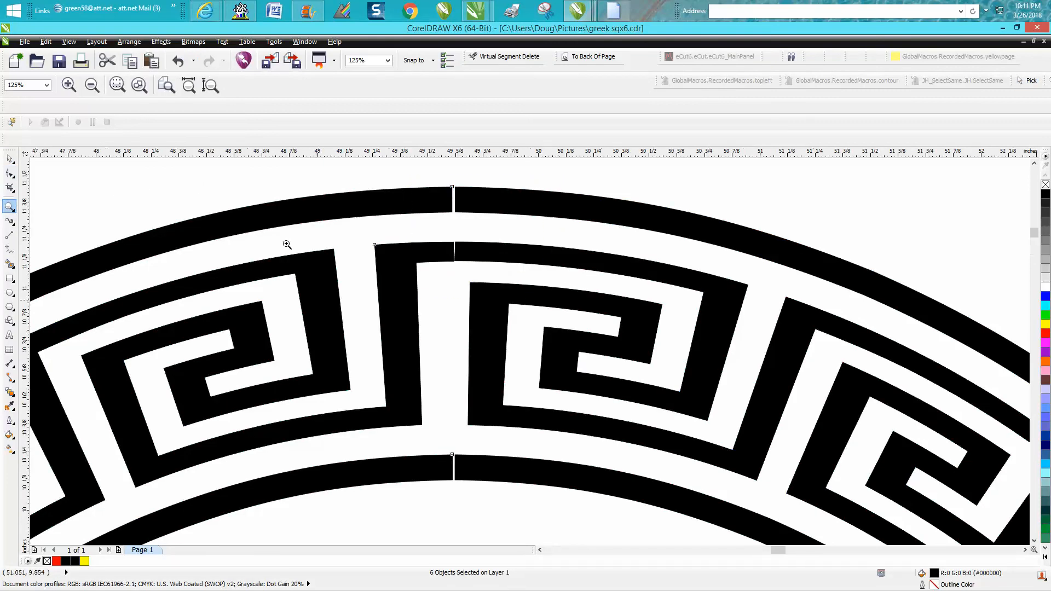
pyautogui.click(10, 174)
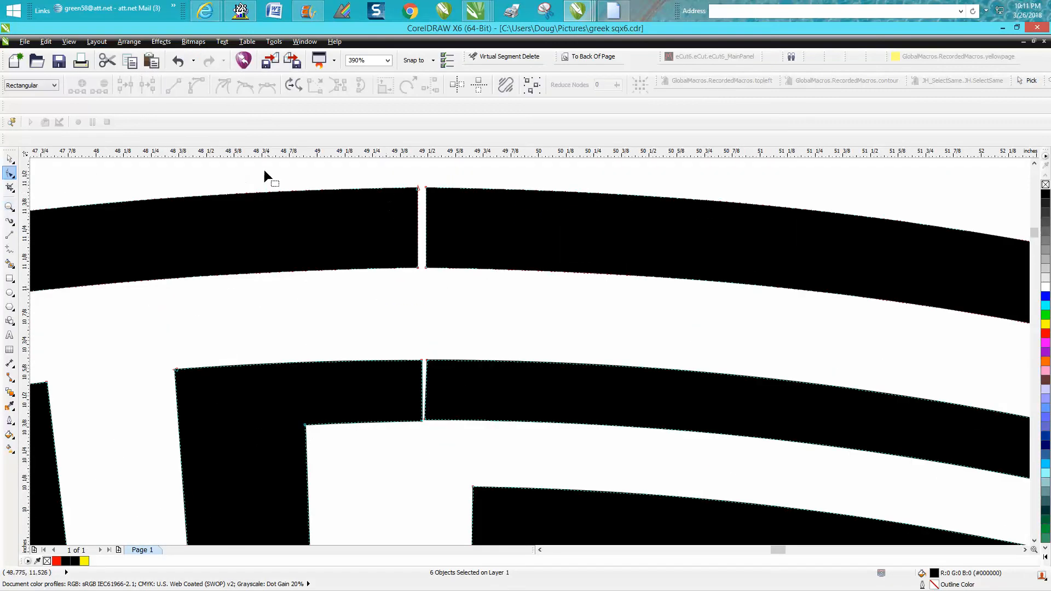
pyautogui.click(10, 159)
pyautogui.click(207, 178)
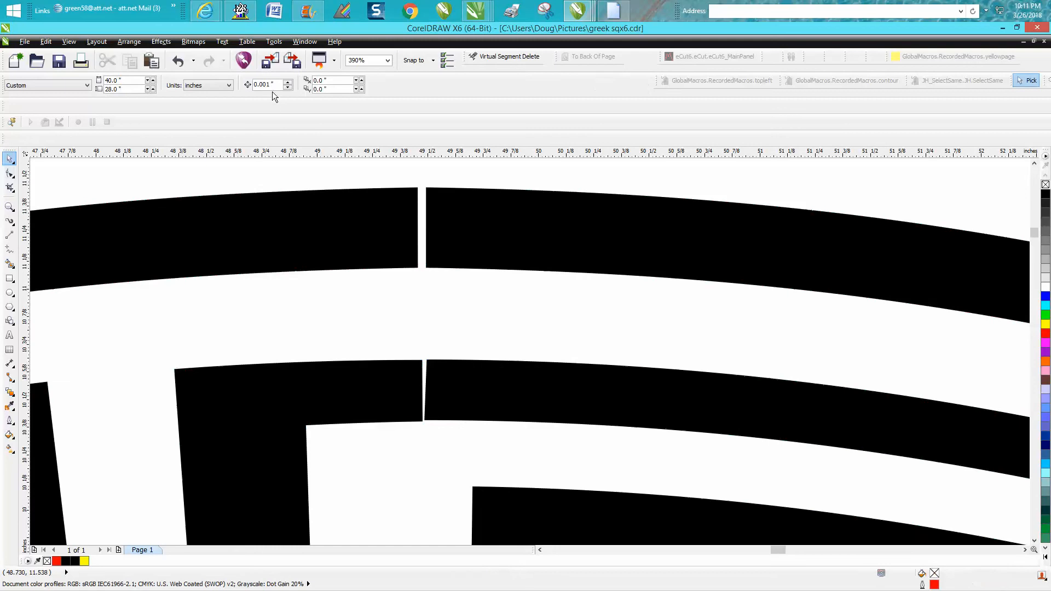
pyautogui.click(10, 174)
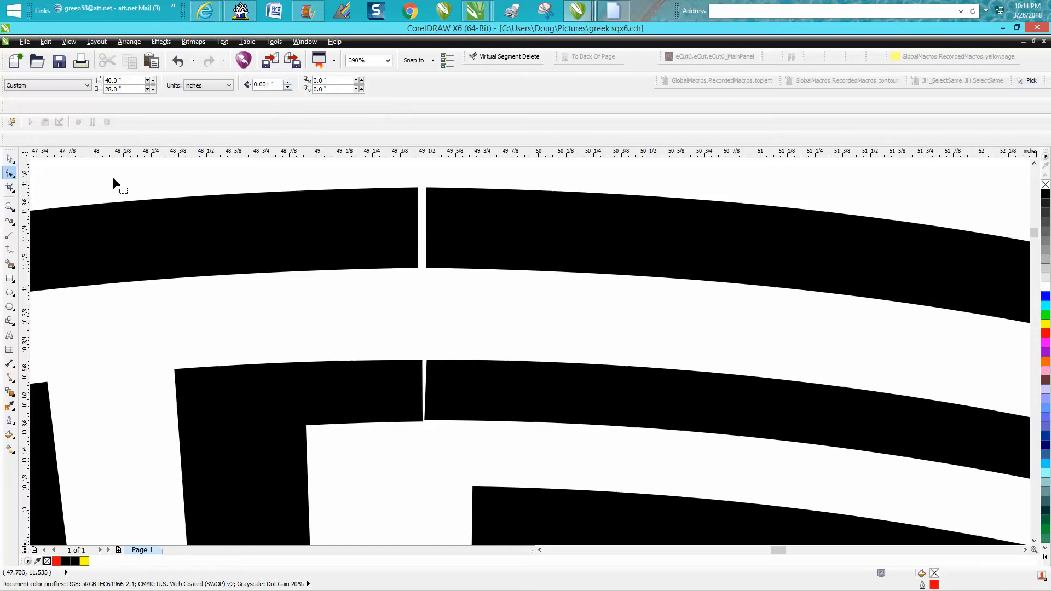
pyautogui.moveTo(394, 174); pyautogui.dragTo(429, 267)
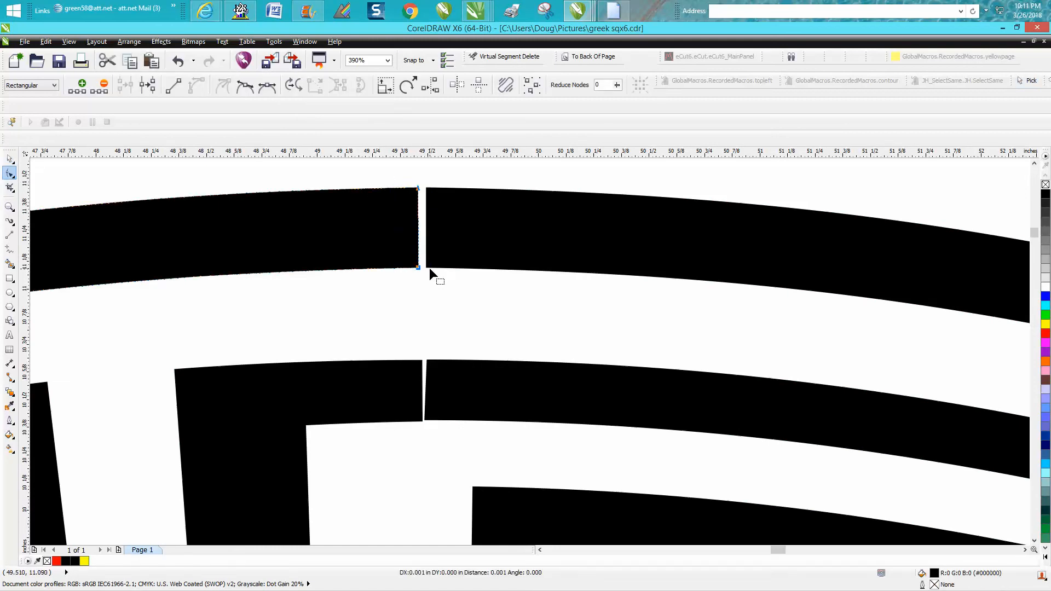
pyautogui.press('Right')
pyautogui.press('Right')
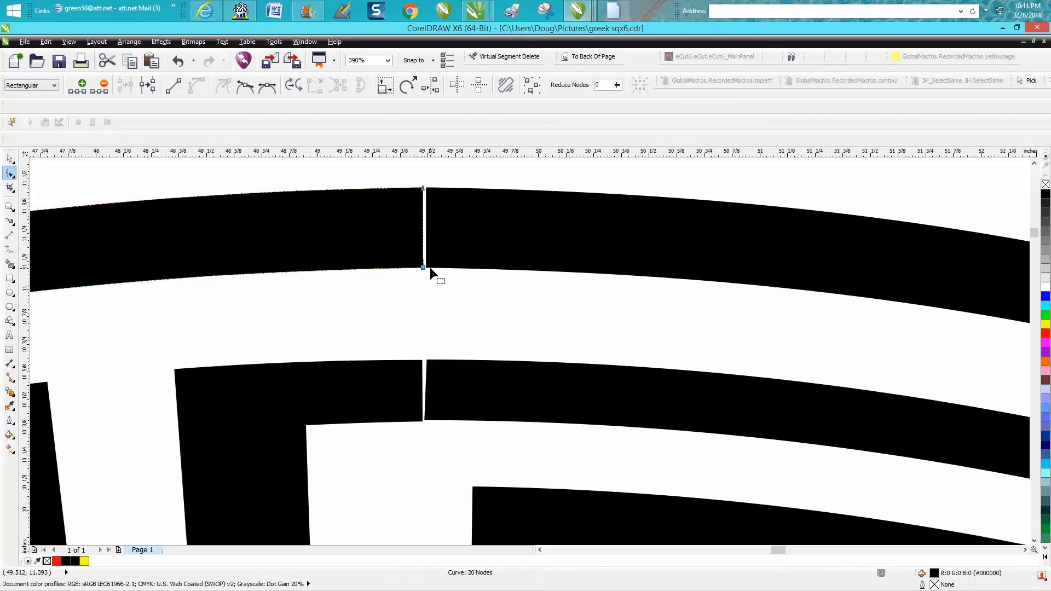
pyautogui.press('Right')
pyautogui.moveTo(430, 268); pyautogui.dragTo(436, 269)
# Step: Close the gap in the key pattern at the top seam by nudging the right piece's end nodes left over the left piece
pyautogui.click(437, 364)
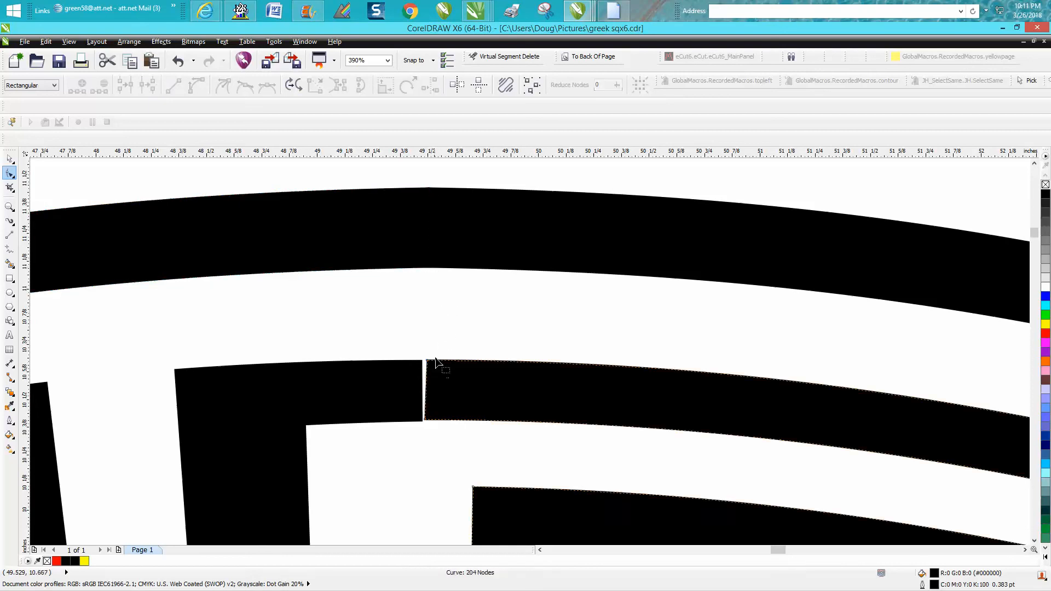
pyautogui.moveTo(426, 441); pyautogui.dragTo(419, 444)
pyautogui.press('Left')
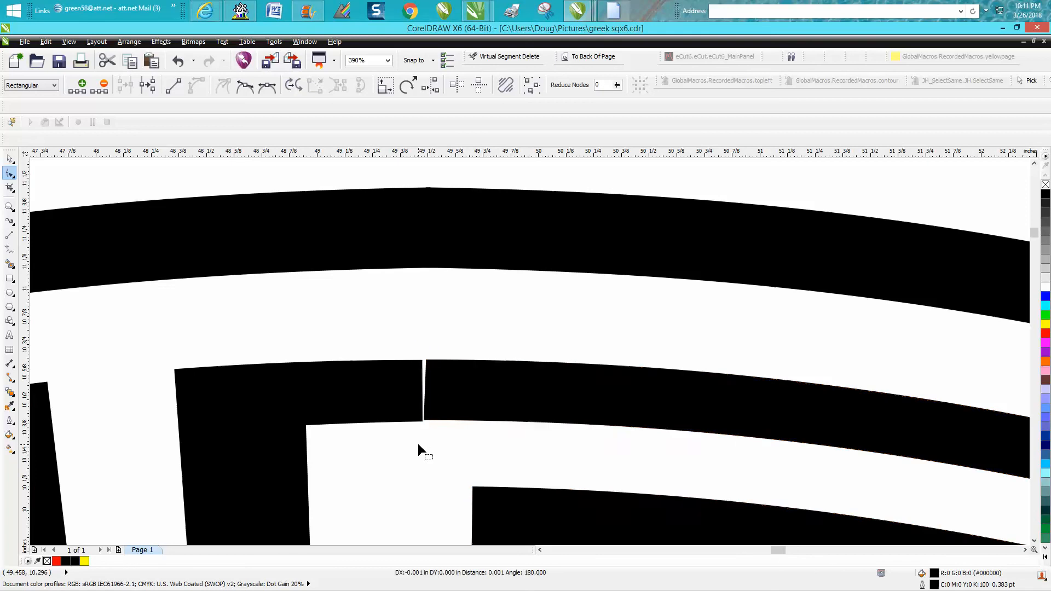
pyautogui.press('Left')
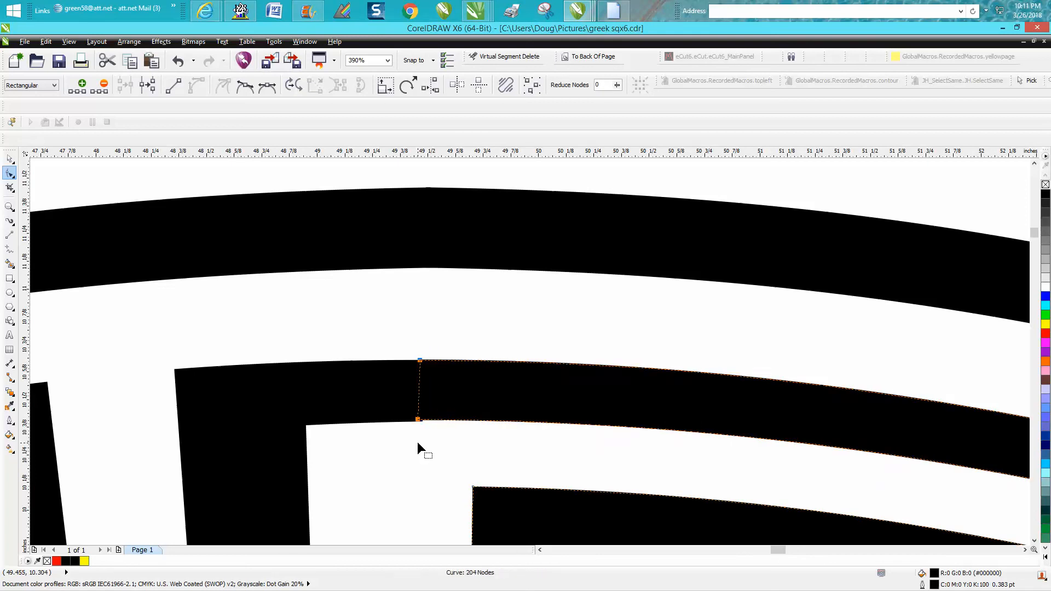
# Step: Close the inner band's gap at the ring's top seam by nudging the left piece's end nodes right to meet the other piece
pyautogui.scroll(-5, 411, 383)
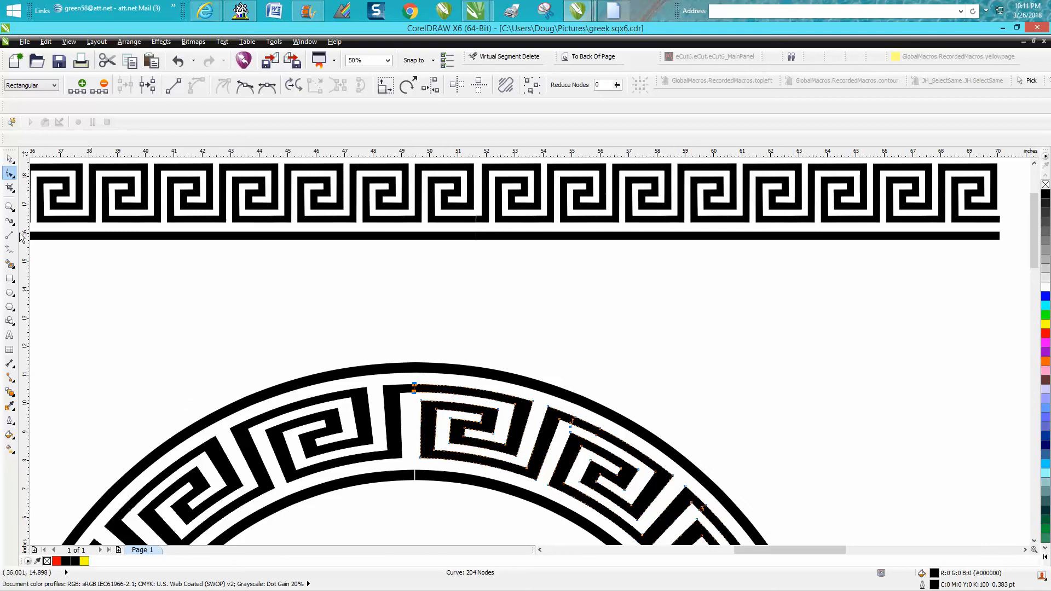
pyautogui.click(414, 474)
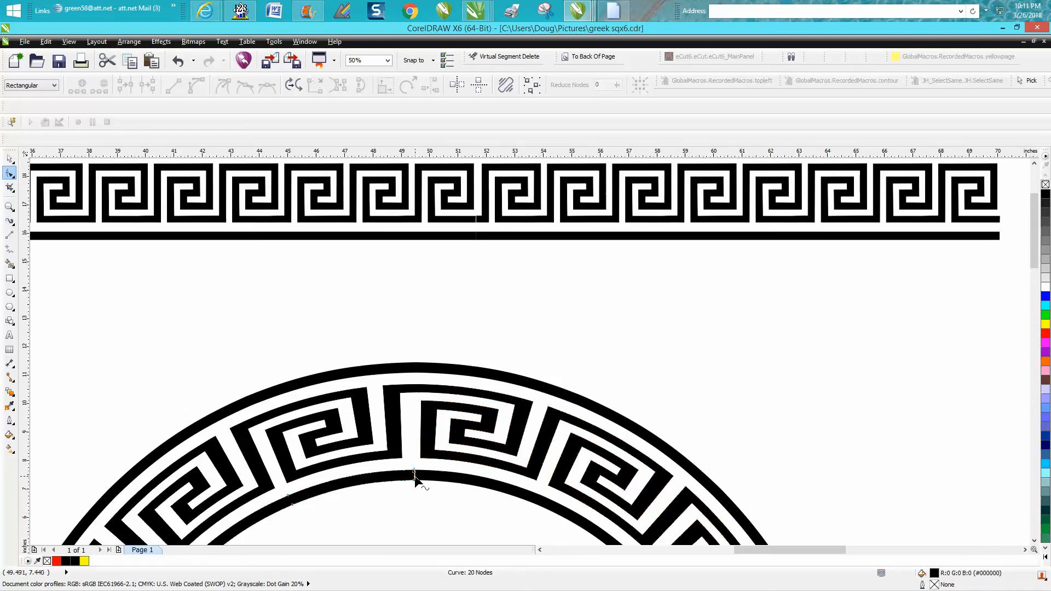
pyautogui.click(10, 209)
pyautogui.moveTo(407, 461); pyautogui.dragTo(449, 498)
pyautogui.click(10, 173)
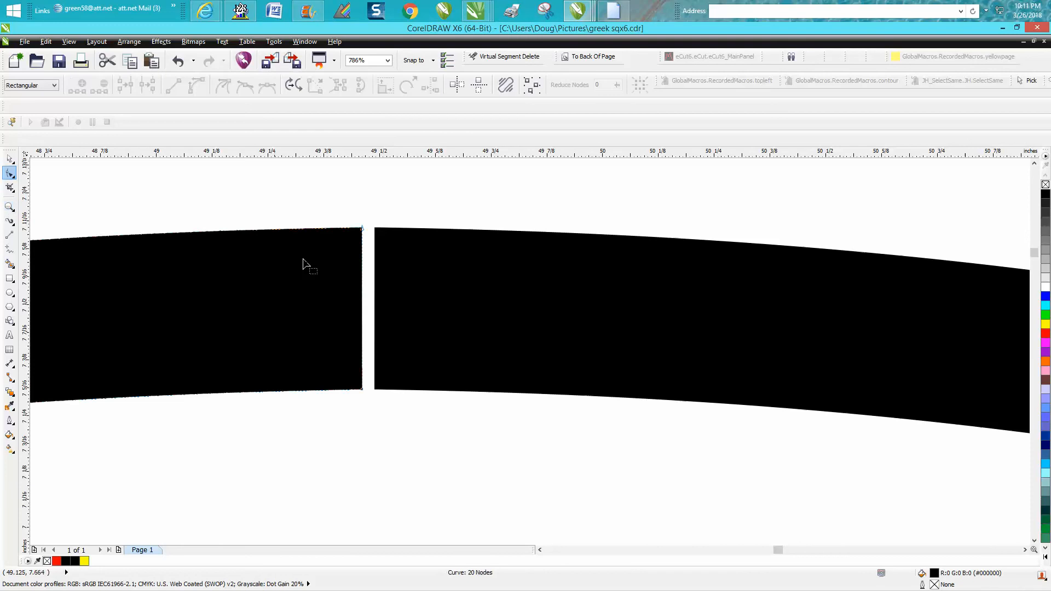
pyautogui.moveTo(327, 210); pyautogui.dragTo(392, 402)
pyautogui.press('Right')
pyautogui.press('Right')
pyautogui.press('Right')
pyautogui.press('Right')
pyautogui.press('Right')
pyautogui.press('Right')
pyautogui.press('Right')
pyautogui.press('Right')
pyautogui.press('Right')
pyautogui.press('Right')
pyautogui.press('Right')
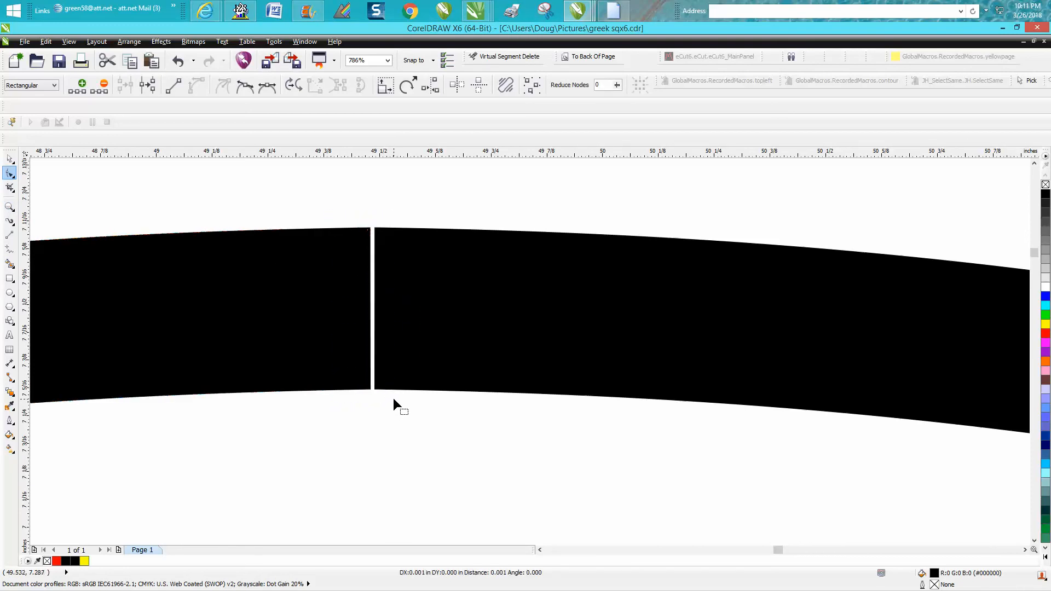
pyautogui.press('Right')
pyautogui.press('Right')
pyautogui.press('Right')
pyautogui.press('Right')
pyautogui.press('Right')
pyautogui.press('Right')
pyautogui.press('Right')
pyautogui.press('Right')
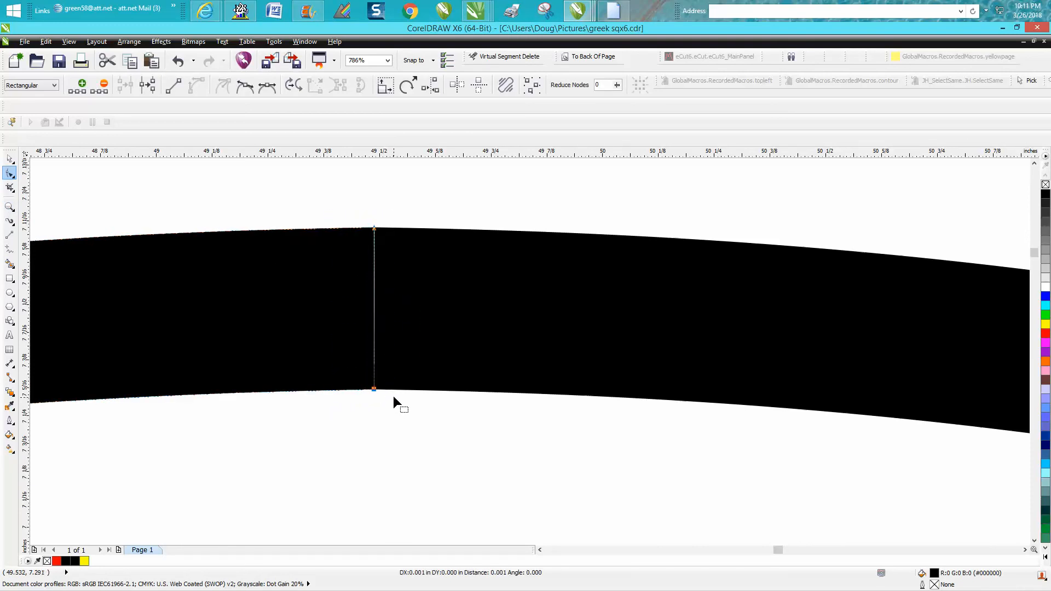
# Step: Examine the seam at the bottom of the new ring up close, and look over the whole ring
pyautogui.scroll(-8, 382, 392)
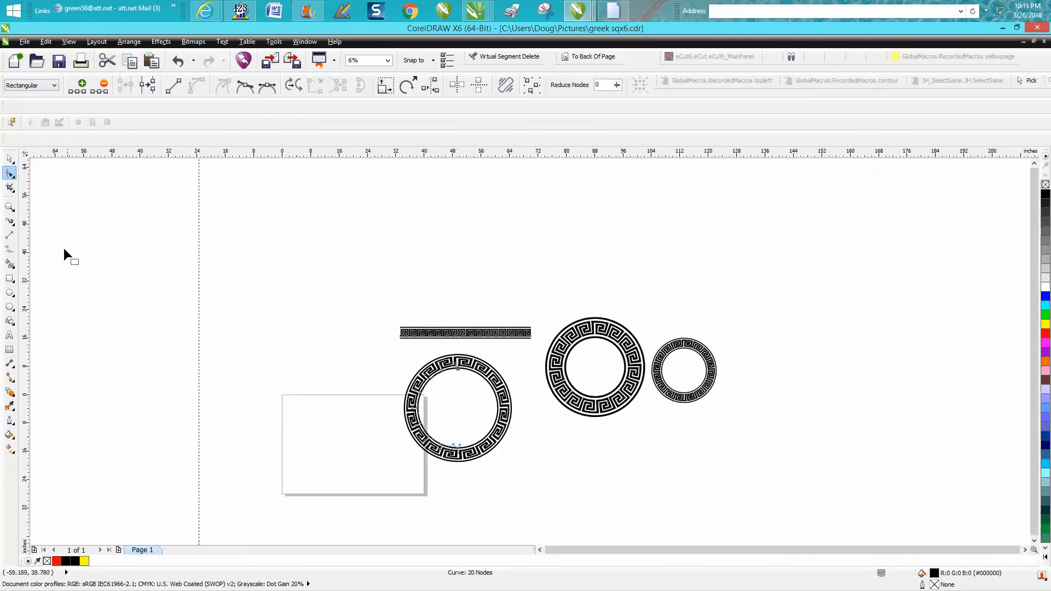
pyautogui.press('z')
pyautogui.moveTo(448, 429); pyautogui.dragTo(482, 487)
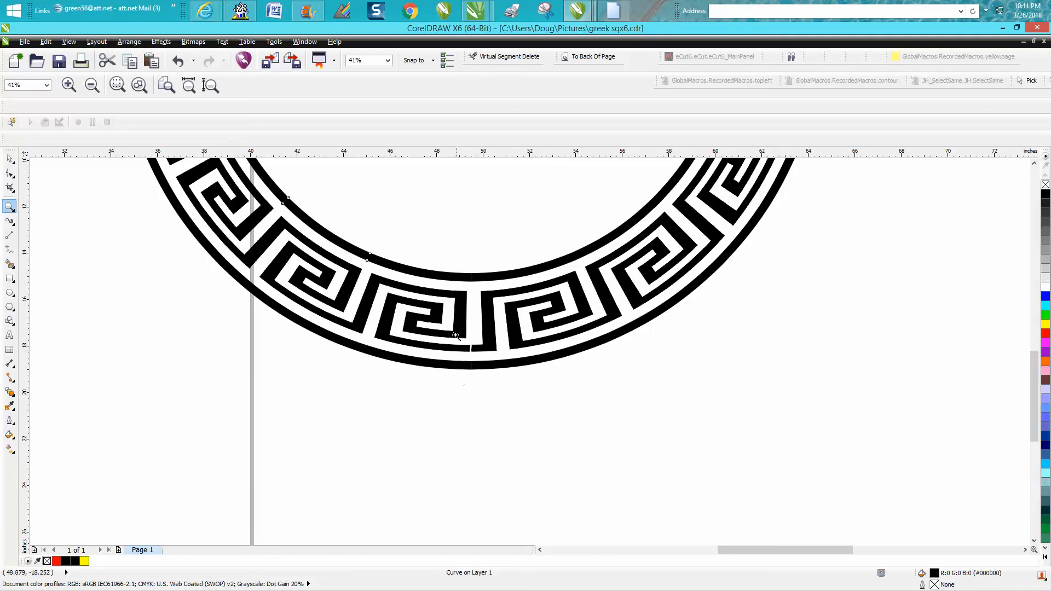
pyautogui.moveTo(454, 328); pyautogui.dragTo(504, 399)
pyautogui.scroll(-2, 498, 391)
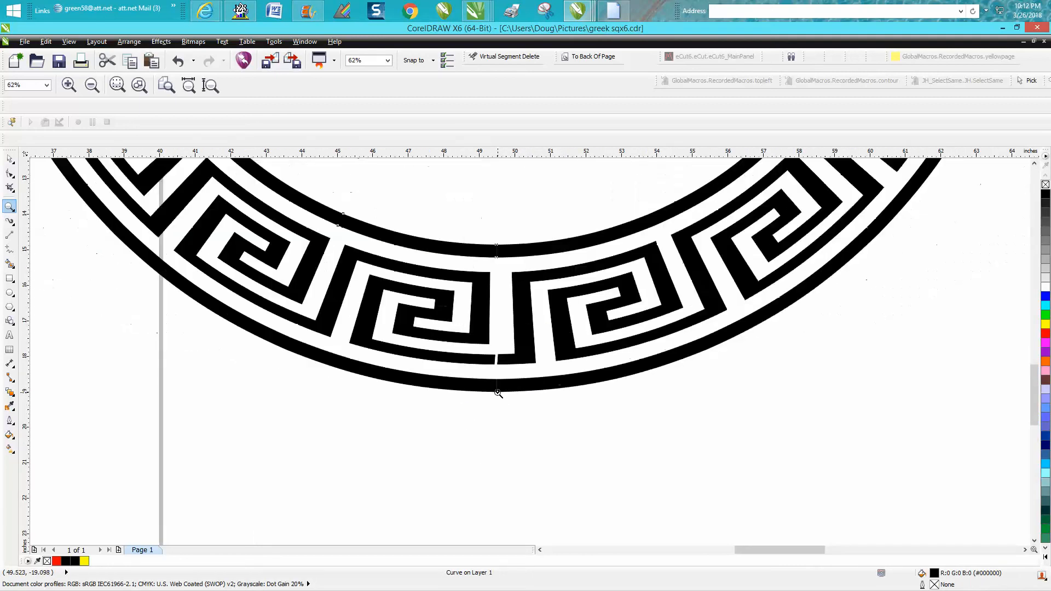
pyautogui.scroll(-2, 498, 390)
pyautogui.scroll(-1, 504, 370)
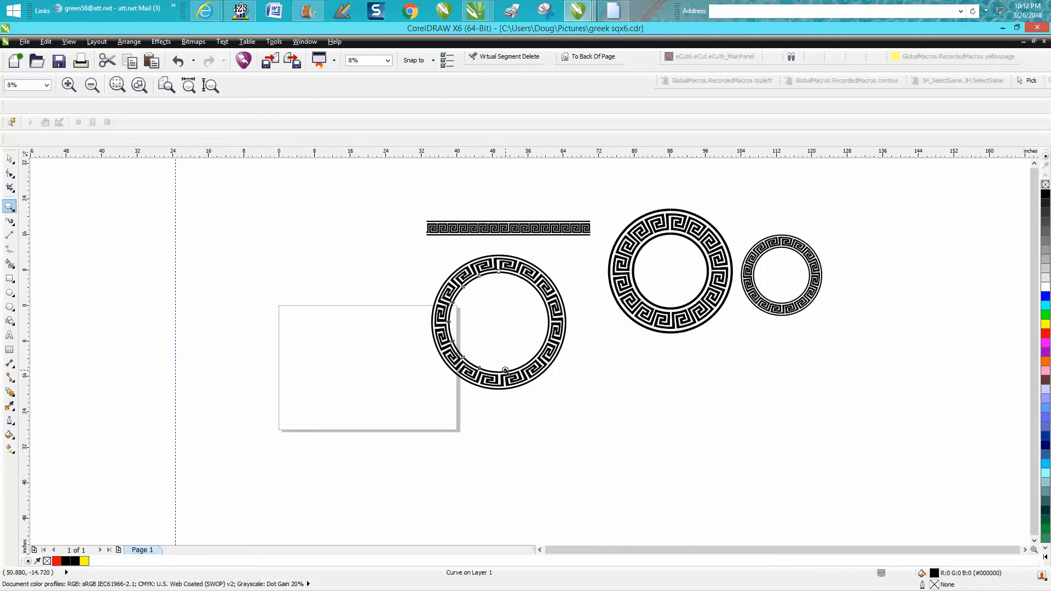